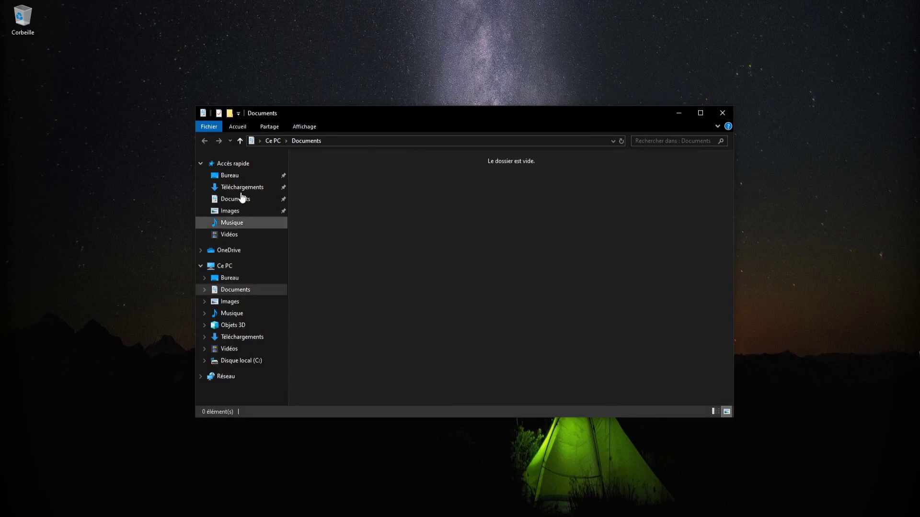
Close the Documents window, open a new File Explorer window on the quick access view and reposition it on the desktop.
left_click(721, 121)
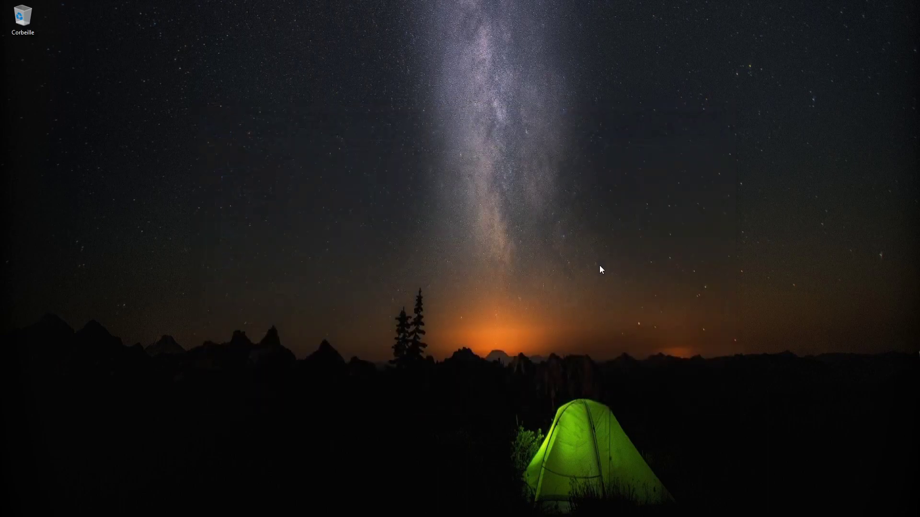
key("super+e")
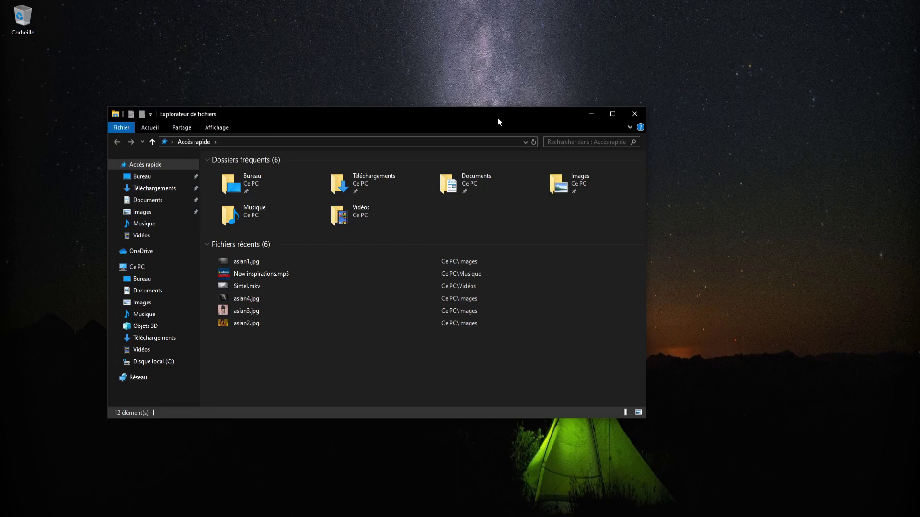
left_click_drag(398, 113, 428, 117)
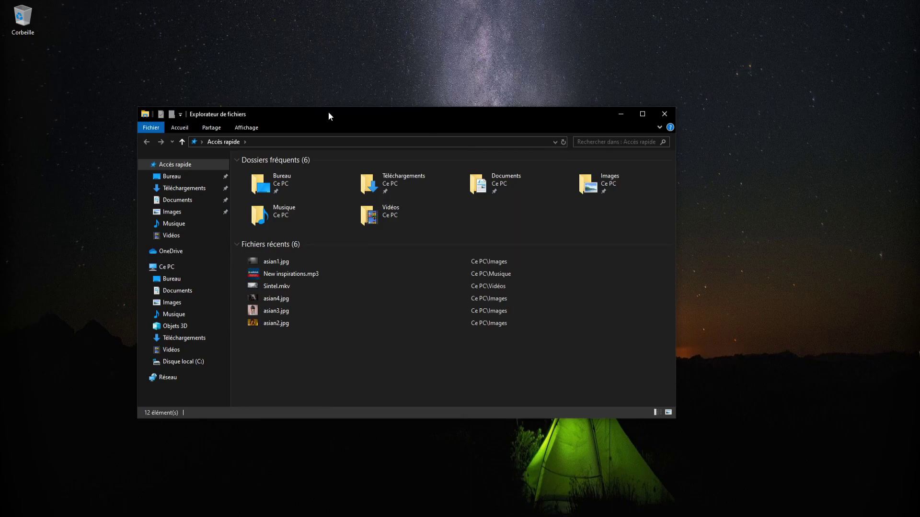
left_click_drag(389, 111, 361, 115)
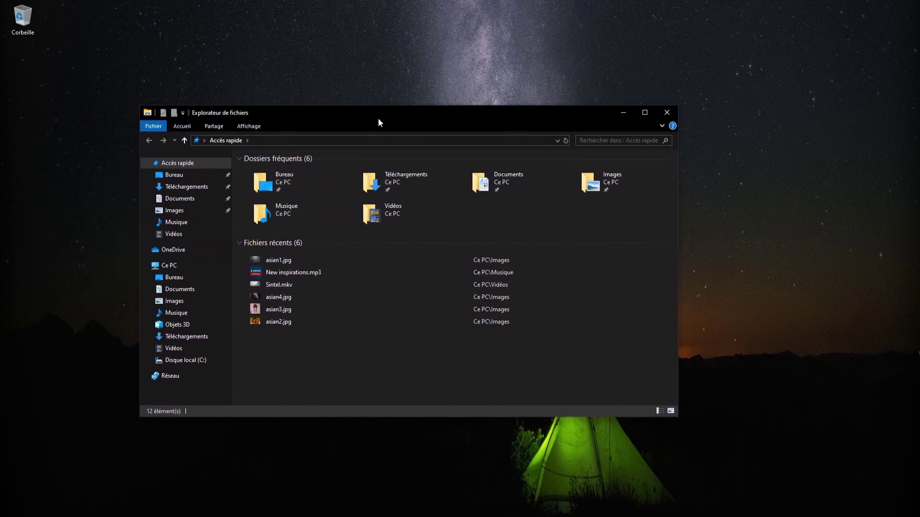
mouse_move(418, 118)
left_mouse_down()
mouse_move(390, 132)
mouse_move(406, 136)
mouse_move(403, 125)
left_mouse_up()
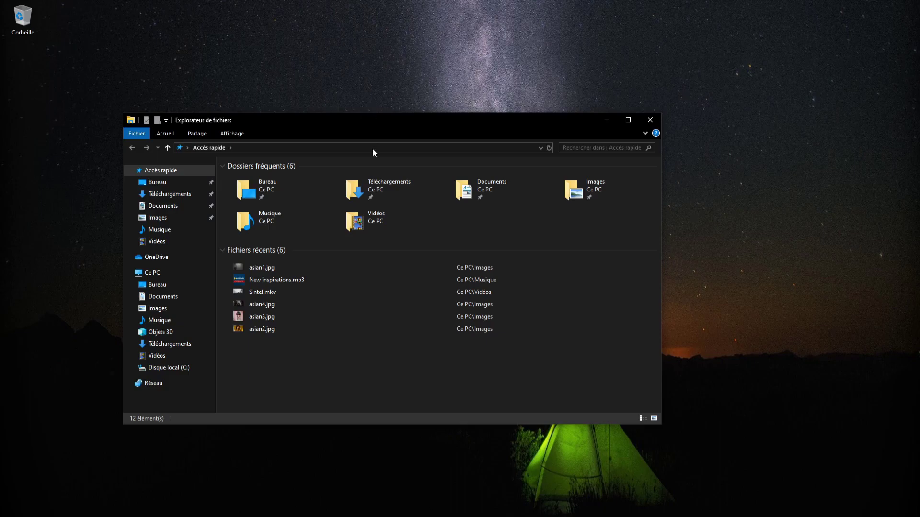
left_click_drag(353, 122, 427, 116)
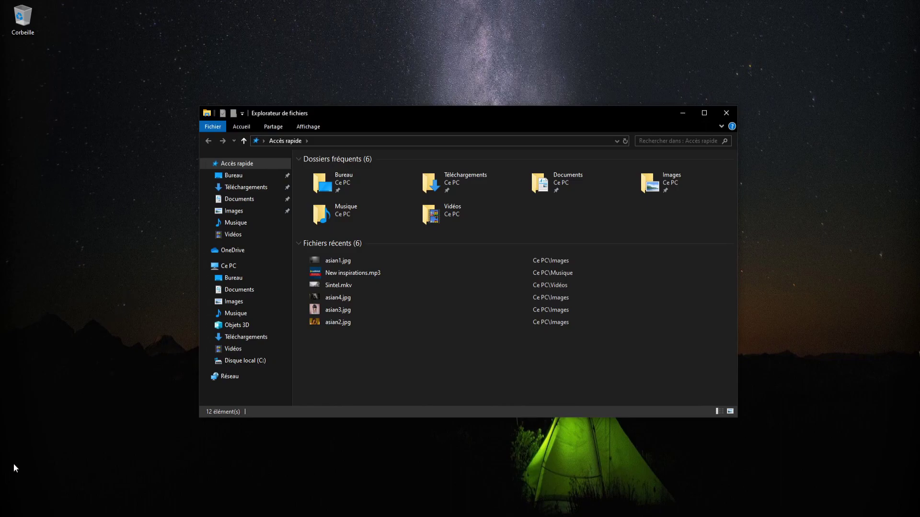
key("super+x")
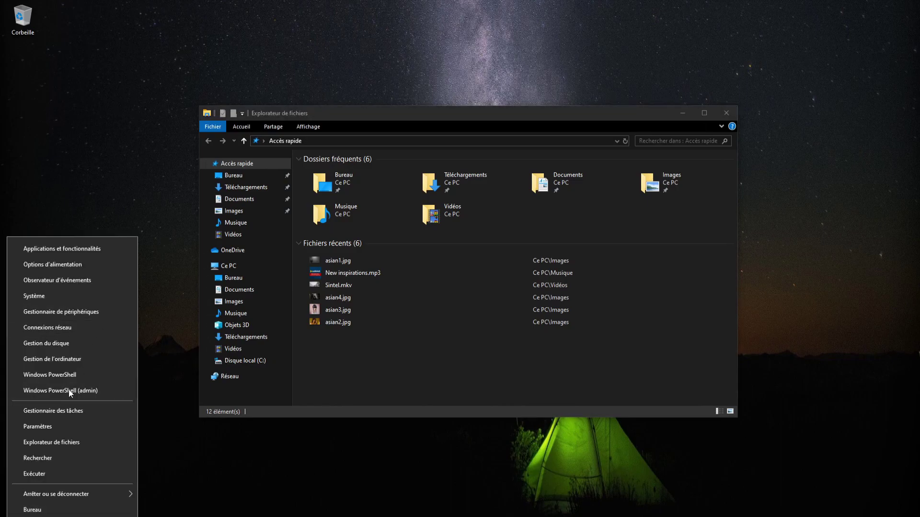
left_click(51, 426)
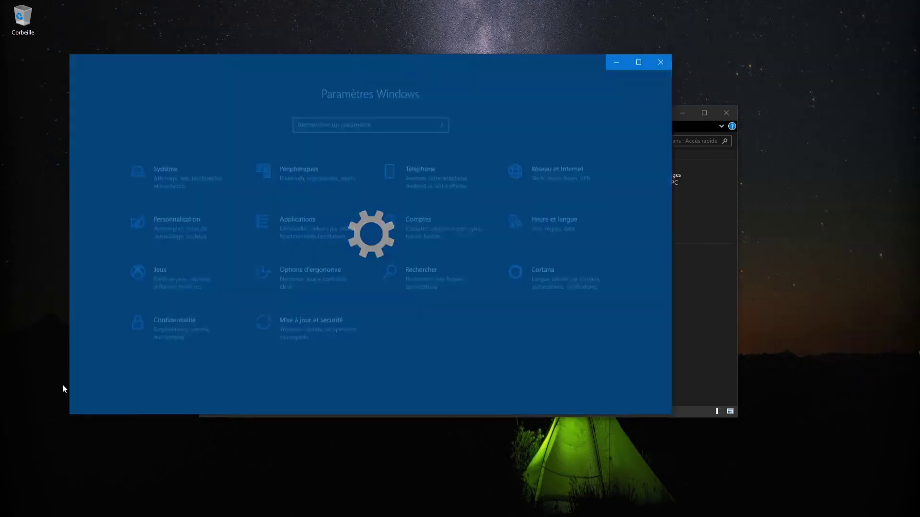
left_click(661, 62)
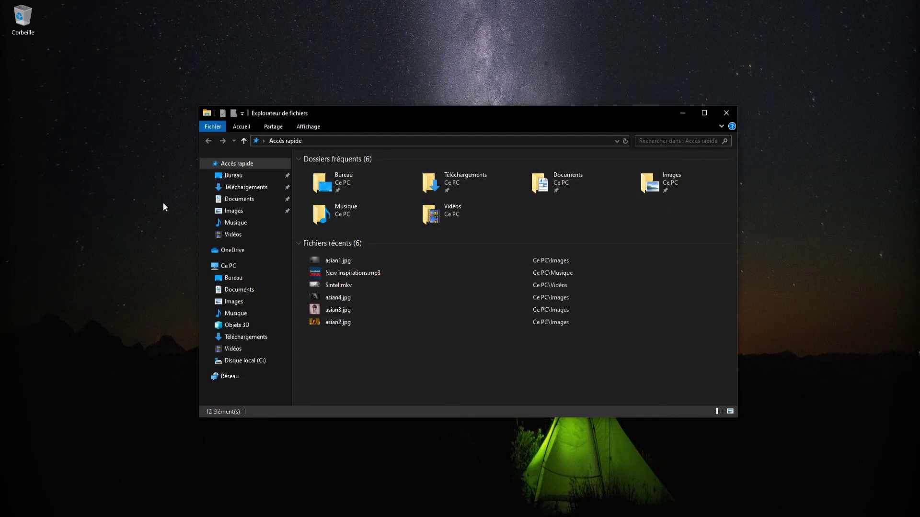
Open Windows Settings and go to the default applications page (Applications par défaut).
right_click(13, 511)
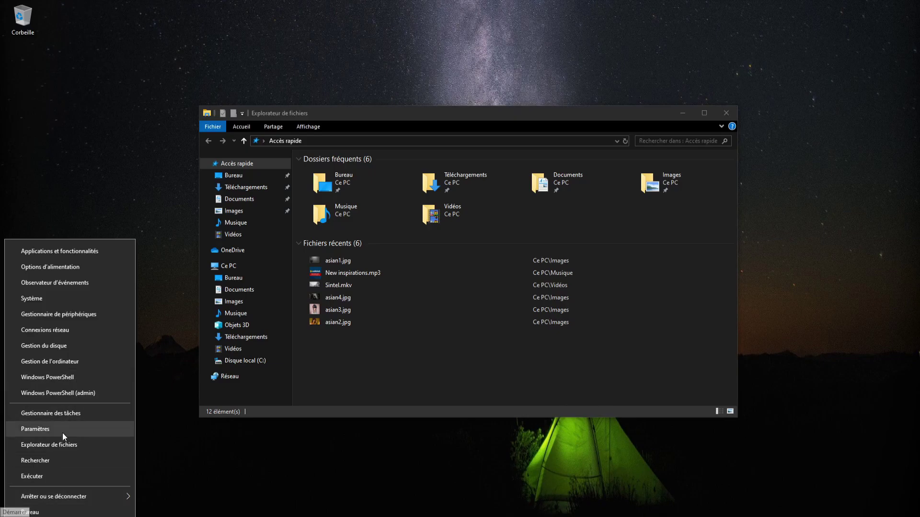
left_click(67, 427)
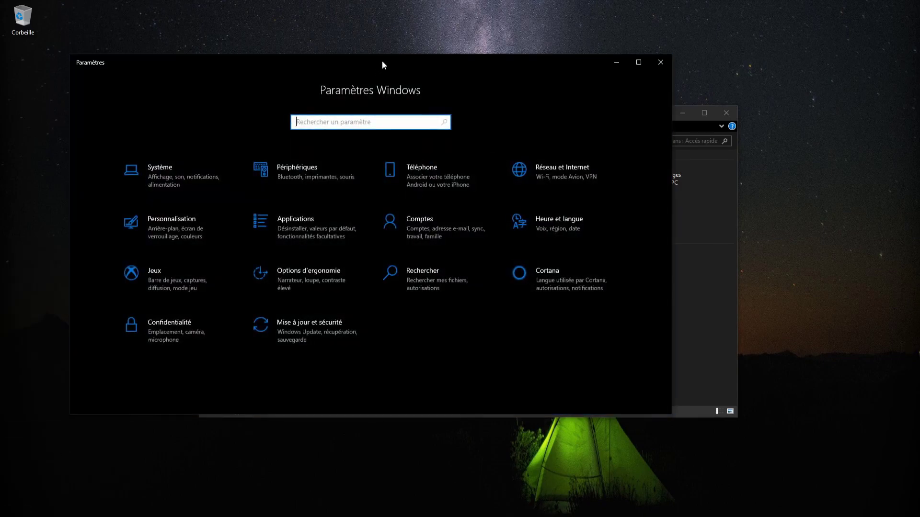
left_click_drag(382, 60, 441, 81)
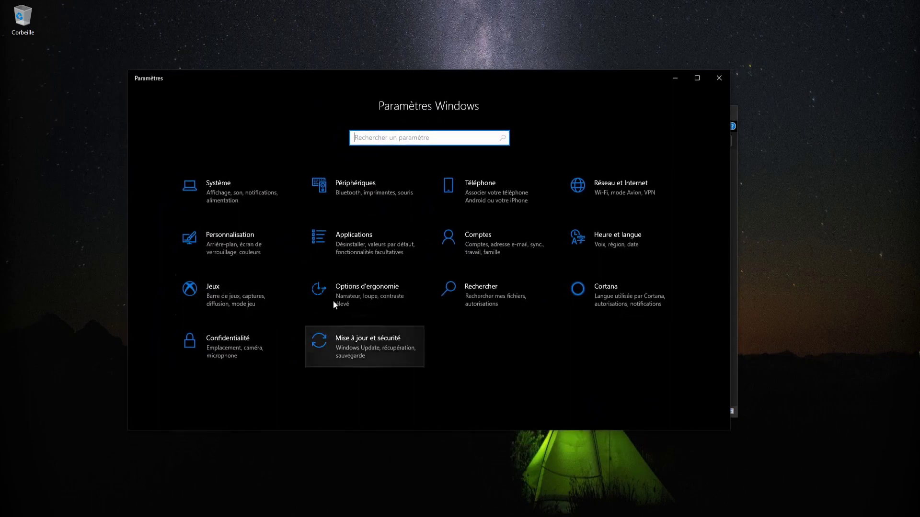
left_click(324, 238)
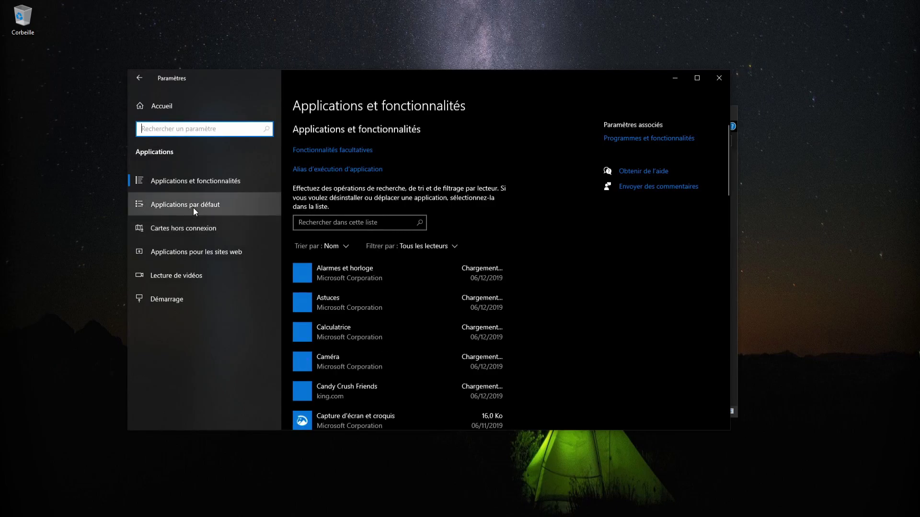
left_click(194, 206)
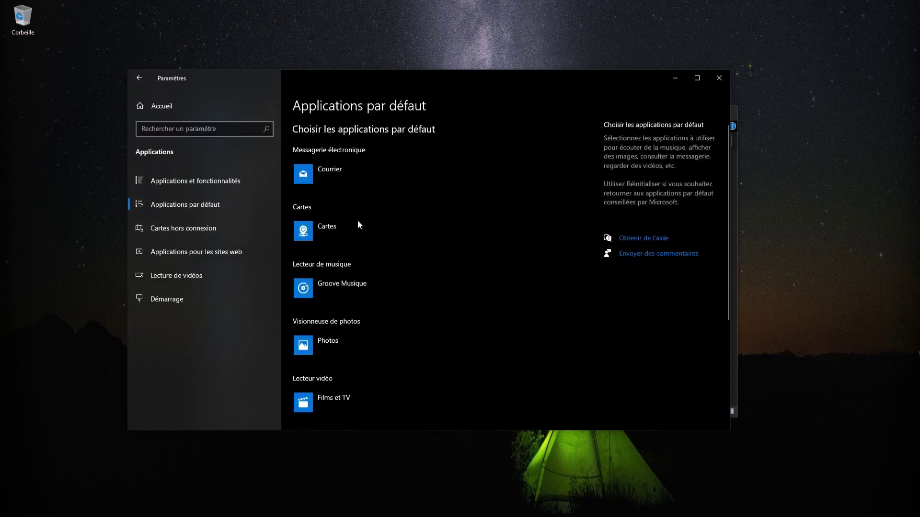
Set the default web browser to Microsoft Edge.
scroll(346, 193, "down", 1)
scroll(363, 237, "down", 3)
scroll(363, 239, "up", 5)
scroll(328, 240, "down", 5)
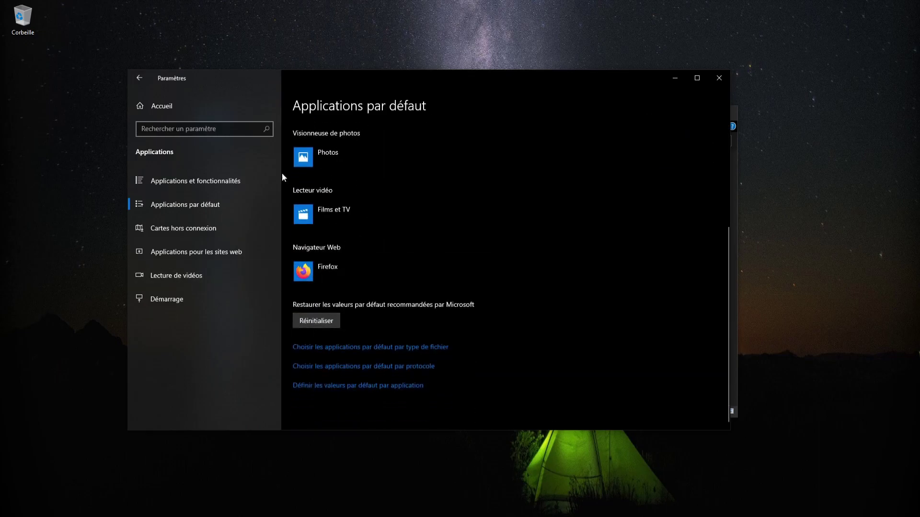
left_click(355, 282)
left_click(358, 194)
scroll(561, 240, "up", 5)
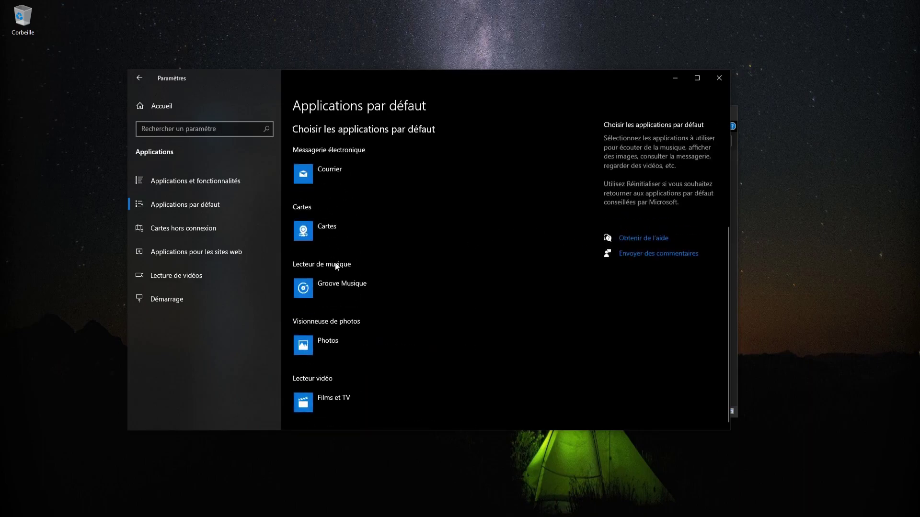
Examine the alternative applications offered for the default music player (Lecteur de musique) and dismiss the list.
left_click(335, 287)
key("Escape")
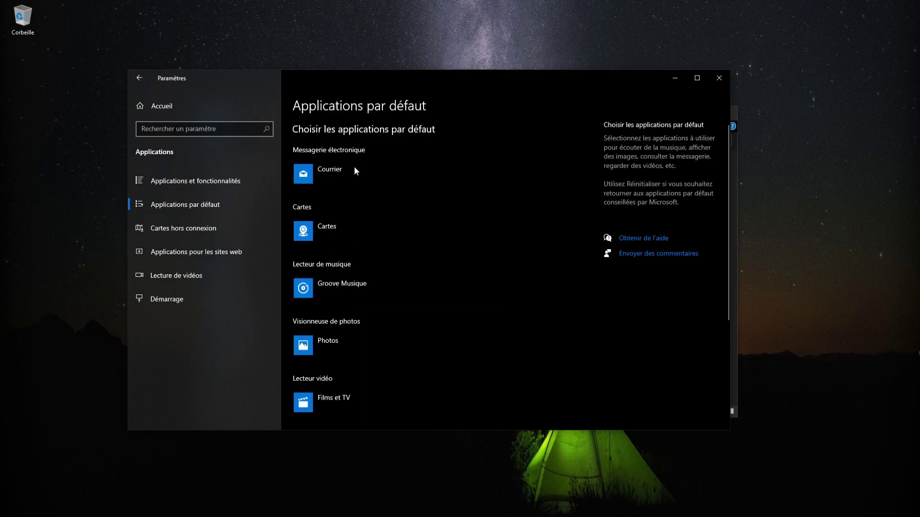
scroll(433, 230, "down", 3)
scroll(403, 238, "up", 3)
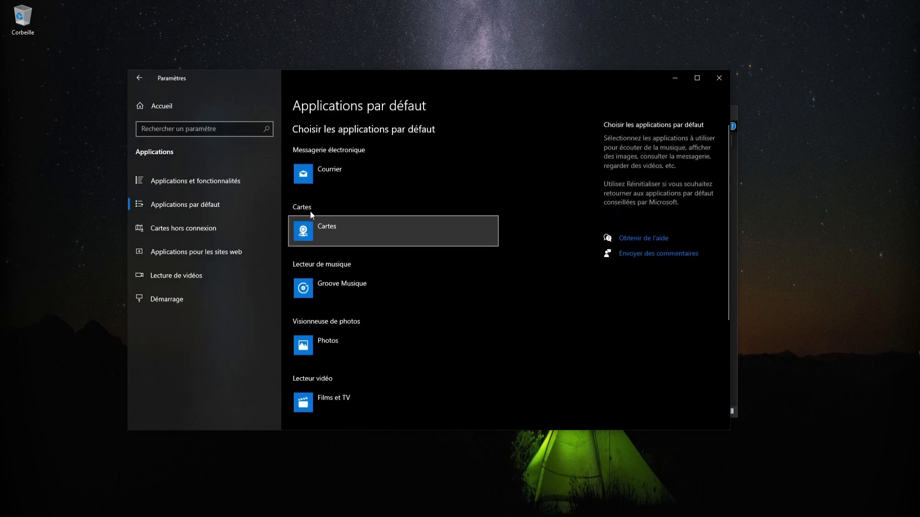
scroll(349, 247, "down", 3)
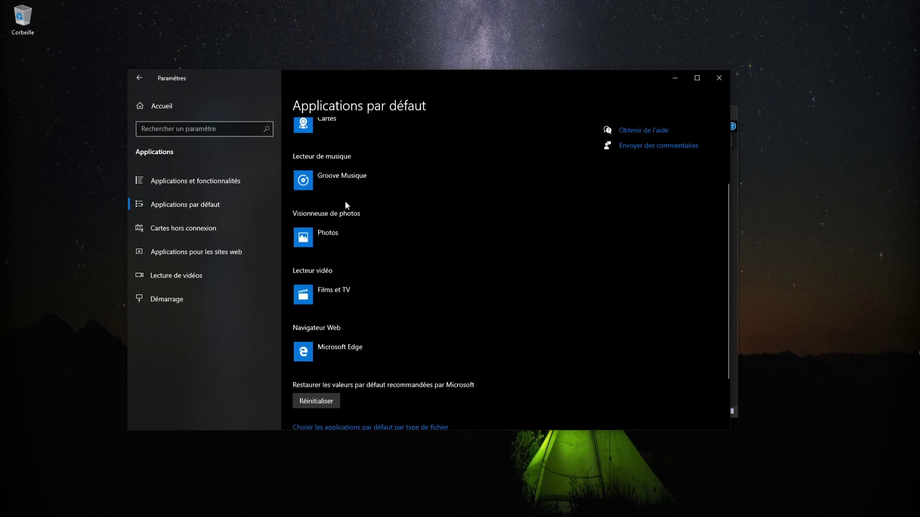
left_click(328, 179)
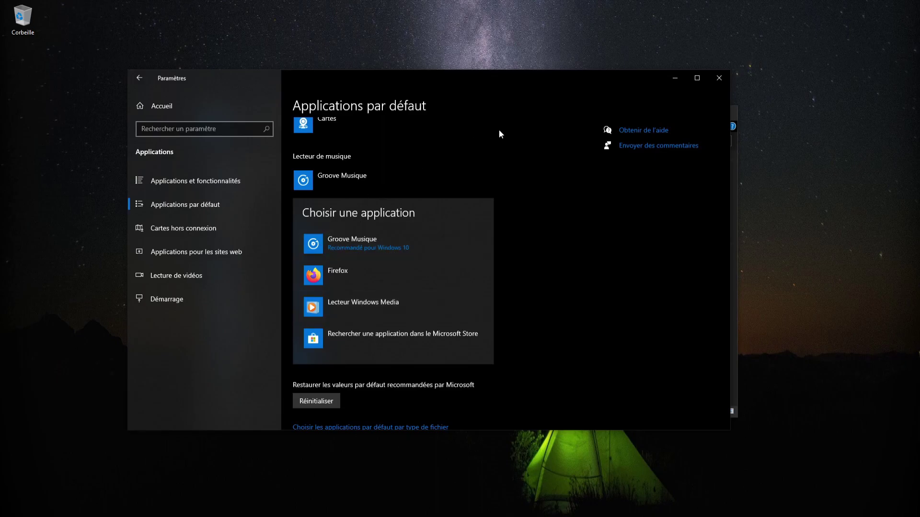
left_click(503, 180)
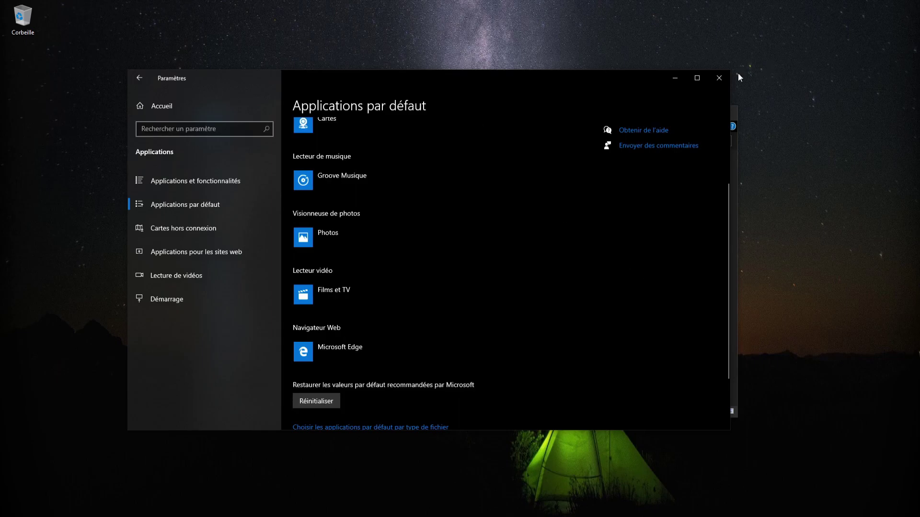
Look over the default application categories from maps to web browser, and close Settings.
scroll(341, 209, "up", 3)
scroll(332, 284, "down", 2)
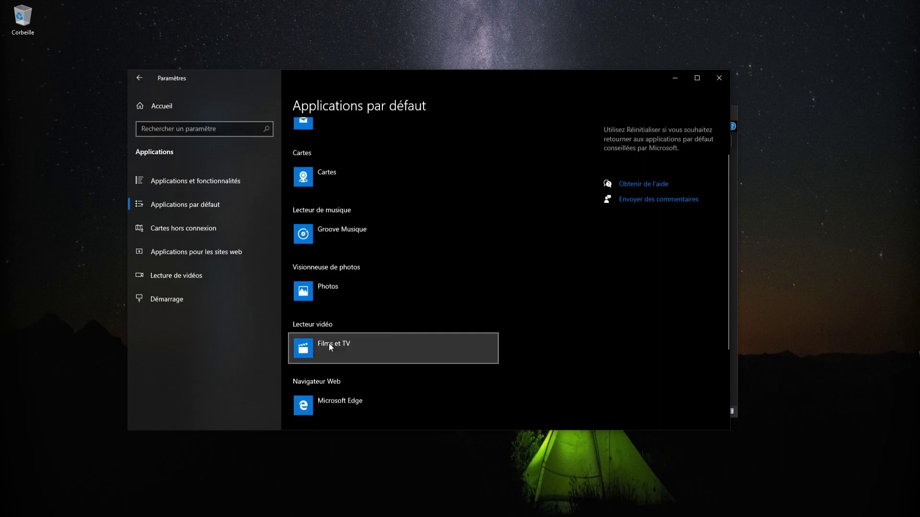
scroll(479, 228, "down", 3)
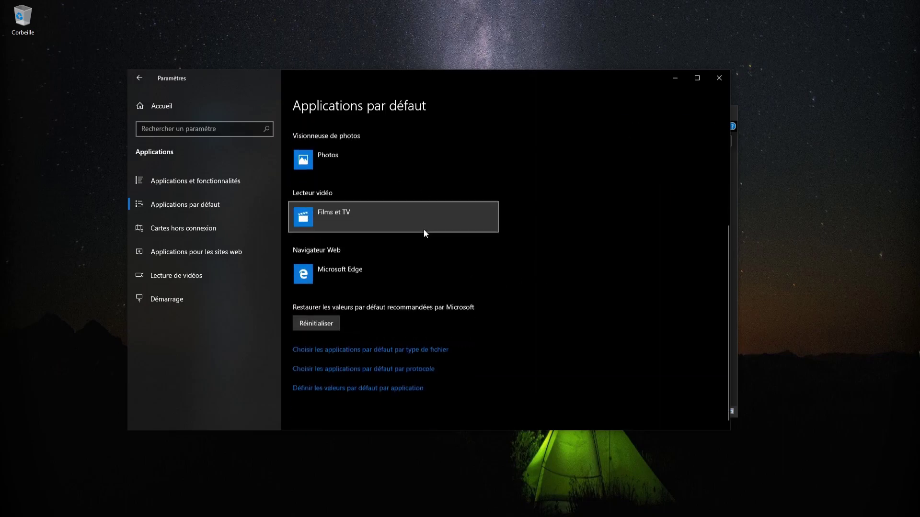
left_click(712, 82)
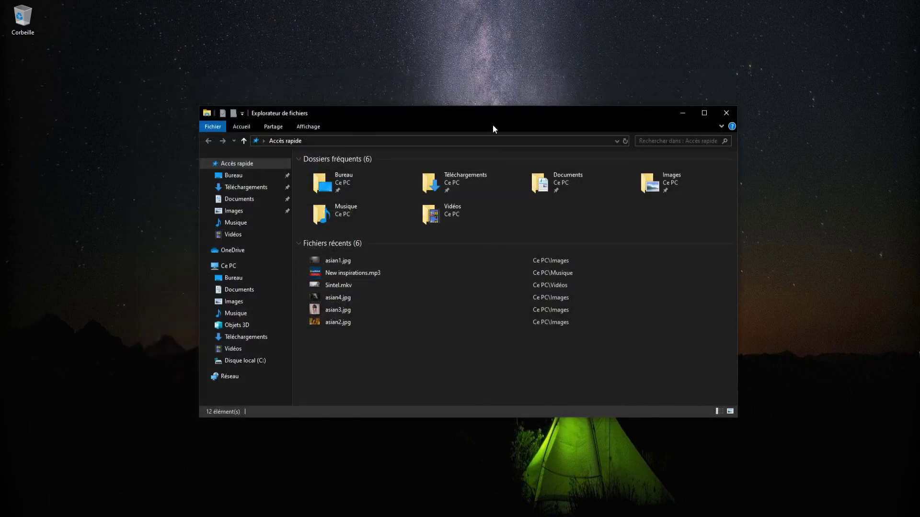
Open the Images folder in File Explorer and select asian1.jpg.
left_click_drag(492, 126, 422, 113)
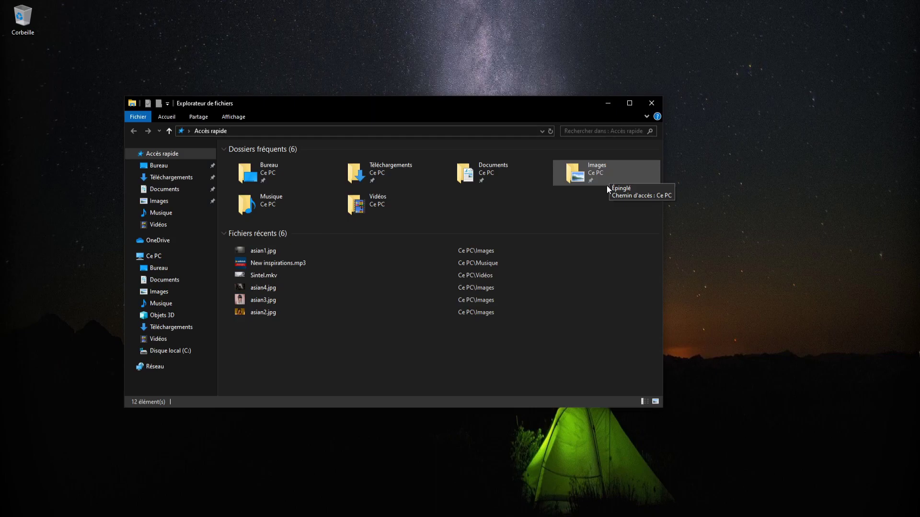
double_click(598, 173)
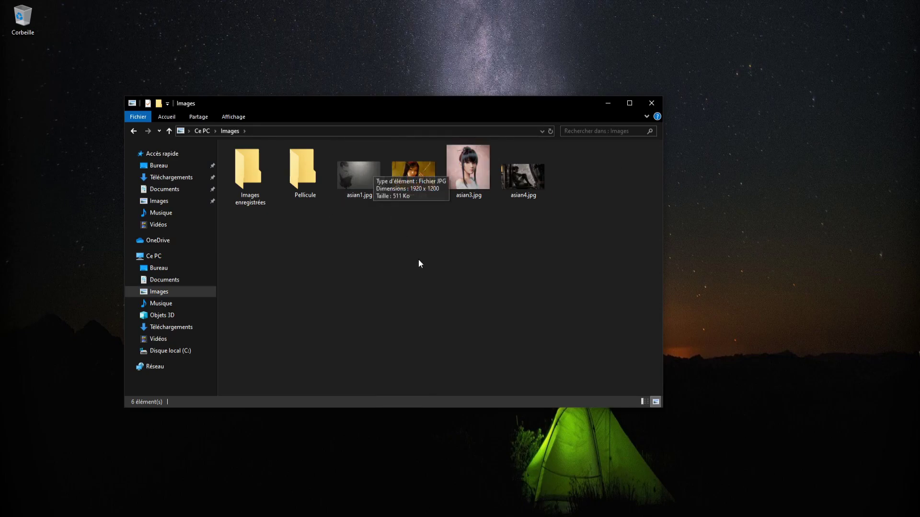
left_click(357, 170)
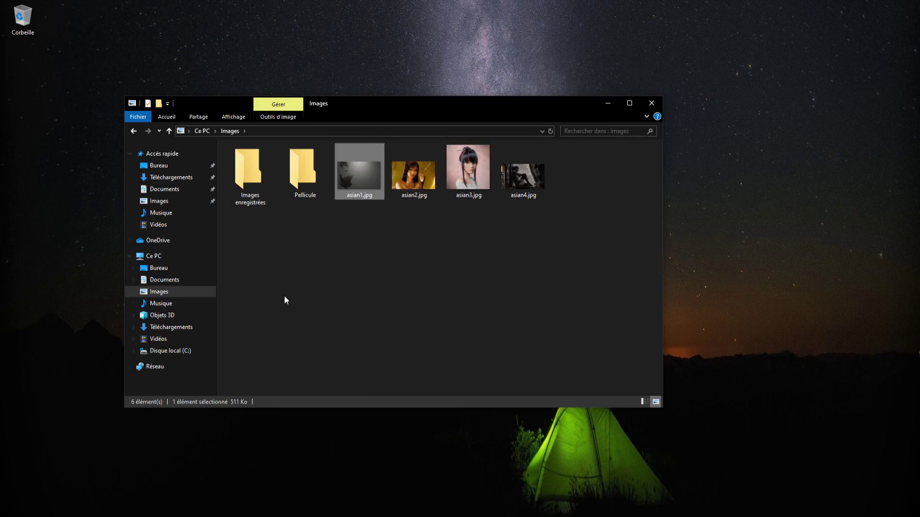
Open asian1.jpg, review the applications offered for opening it and dismiss the chooser.
key("Return")
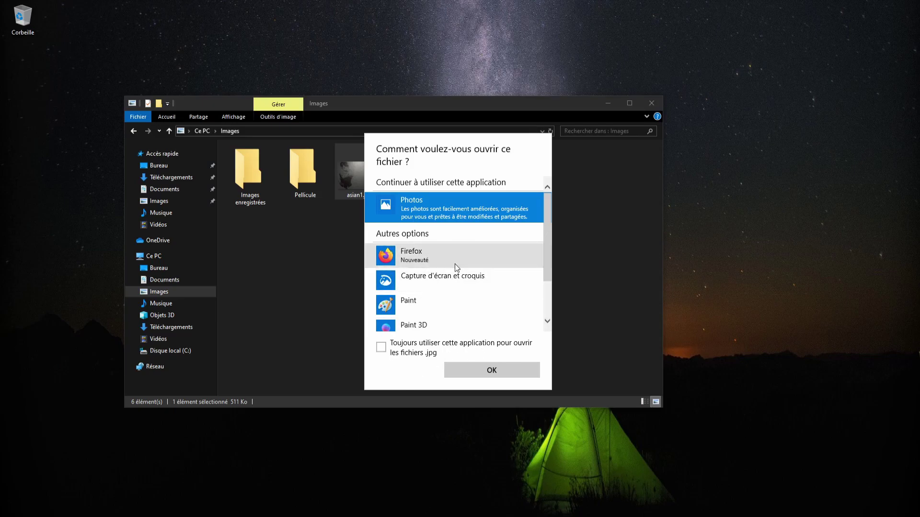
scroll(455, 265, "down", 3)
scroll(428, 284, "up", 3)
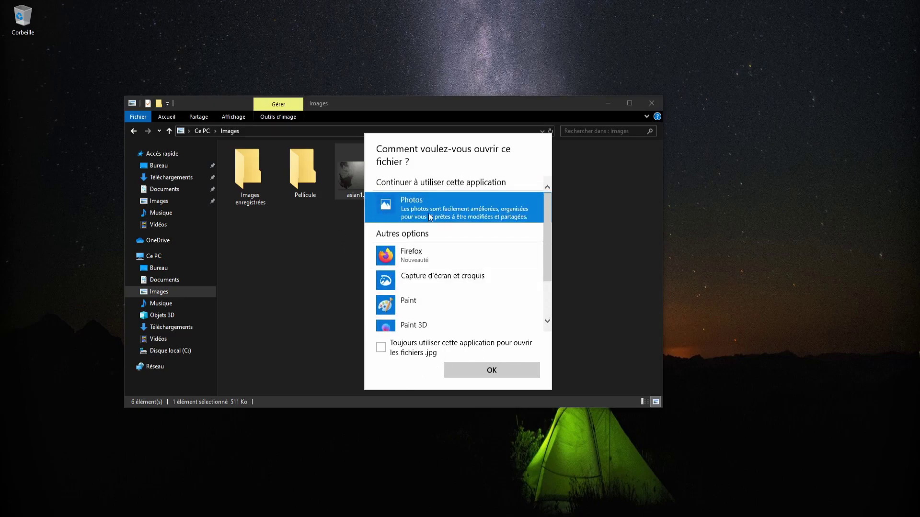
left_click(338, 286)
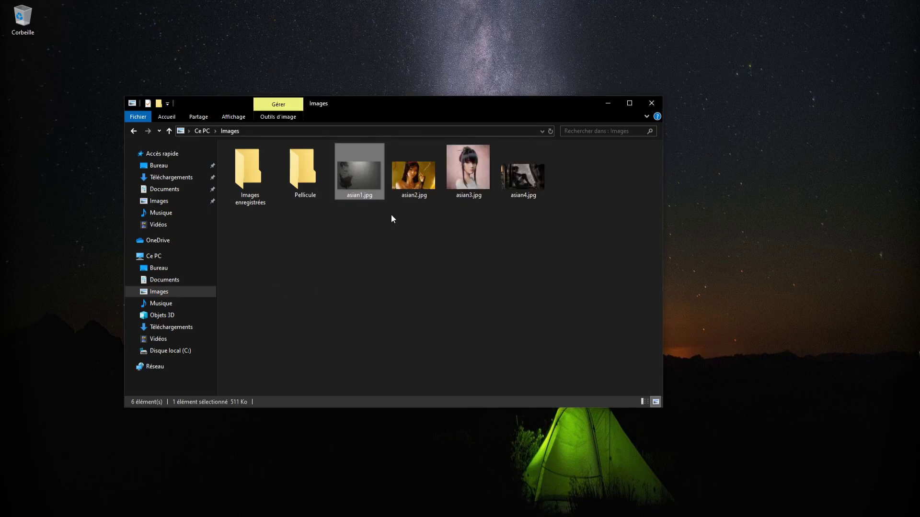
Examine the applications available for .jpg files through the properties of asian1.jpg, and cancel the dialogs.
right_click(354, 180)
left_click(408, 438)
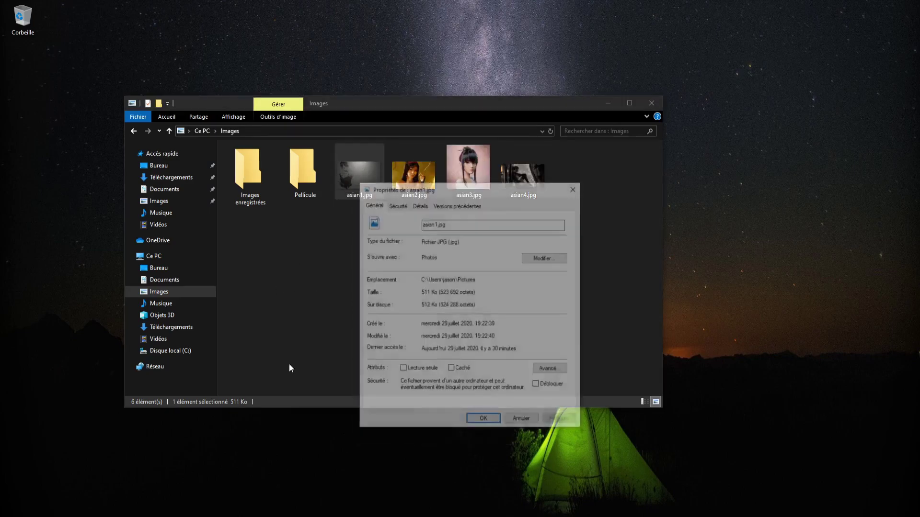
left_click(547, 259)
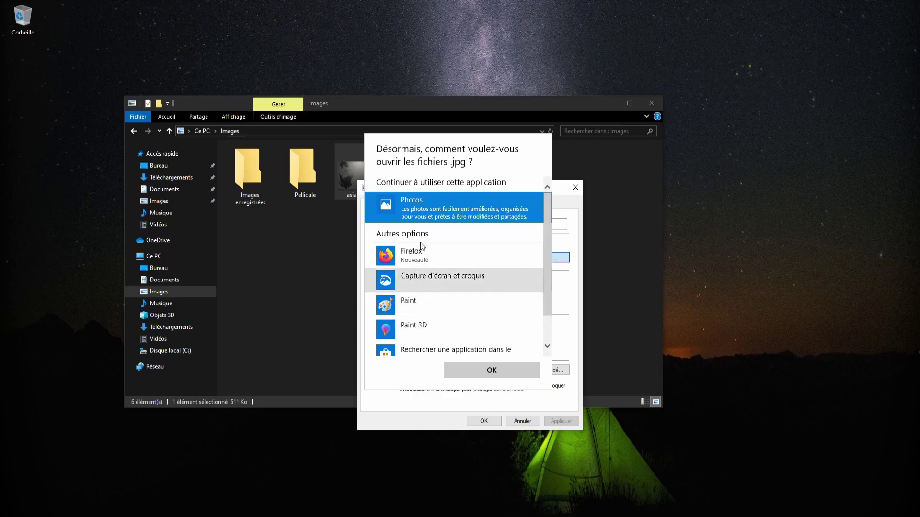
left_click(331, 275)
left_click(522, 421)
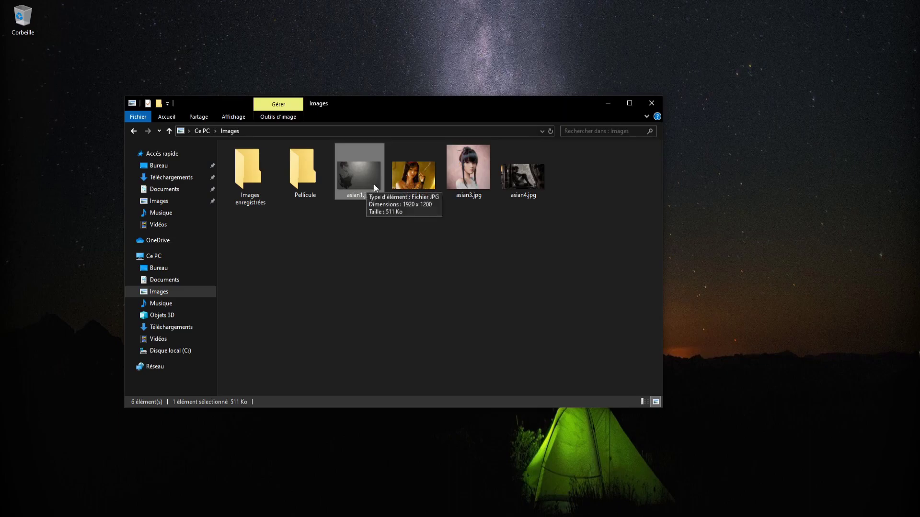
Open asian1.jpg in the Photos viewer and maximize the viewer window.
right_click(359, 185)
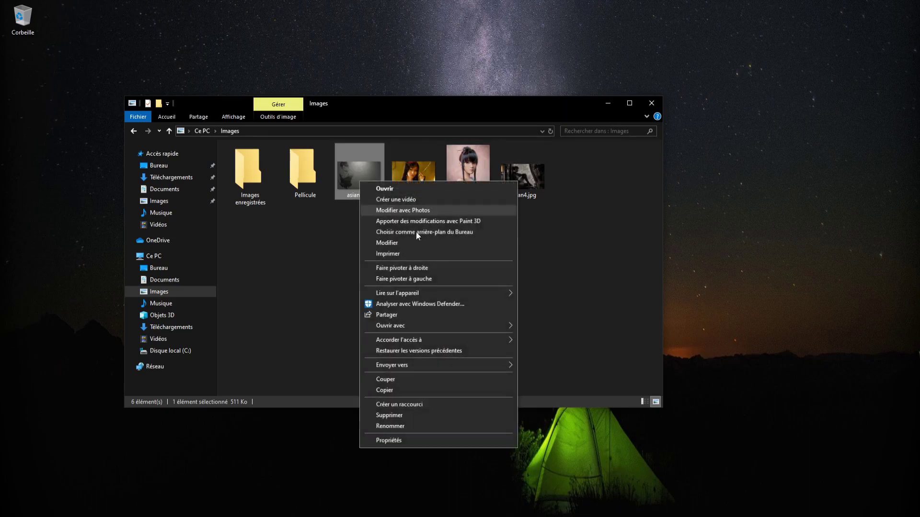
left_click(305, 300)
double_click(358, 197)
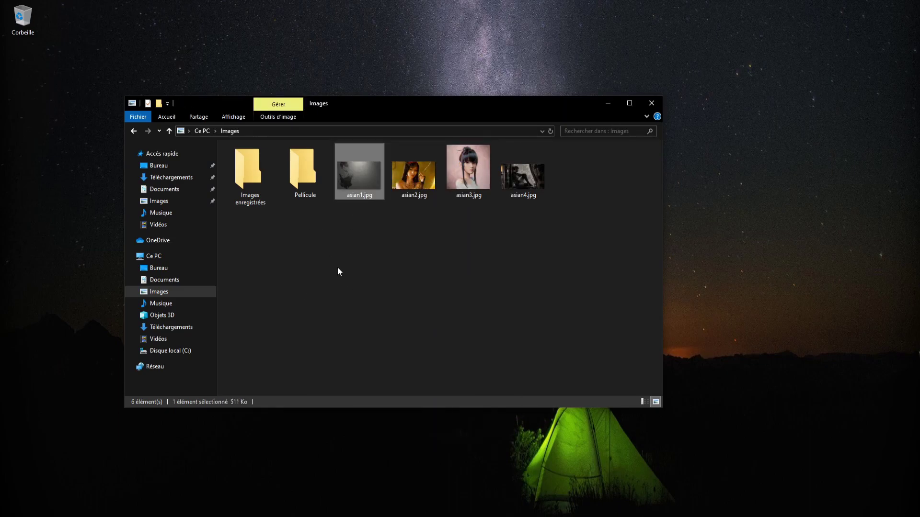
left_click(482, 376)
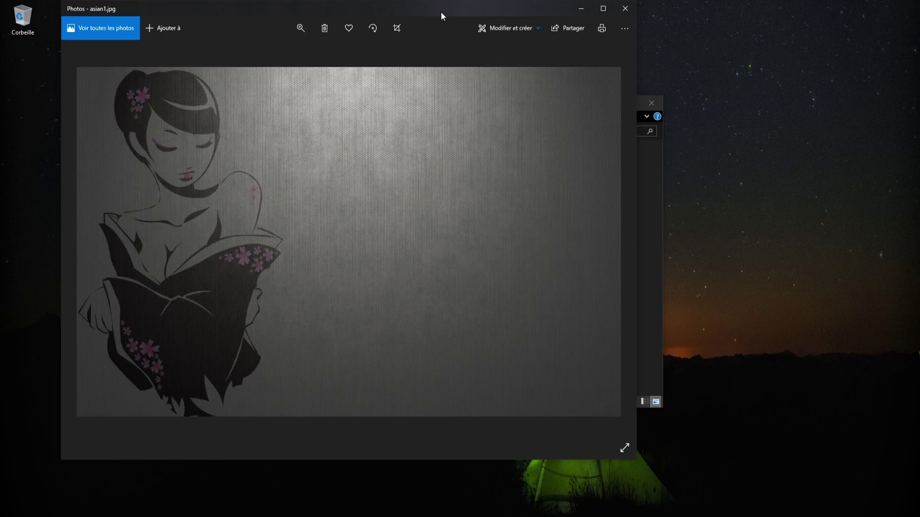
mouse_move(410, 9)
left_mouse_down()
mouse_move(444, 20)
mouse_move(416, 19)
left_mouse_up()
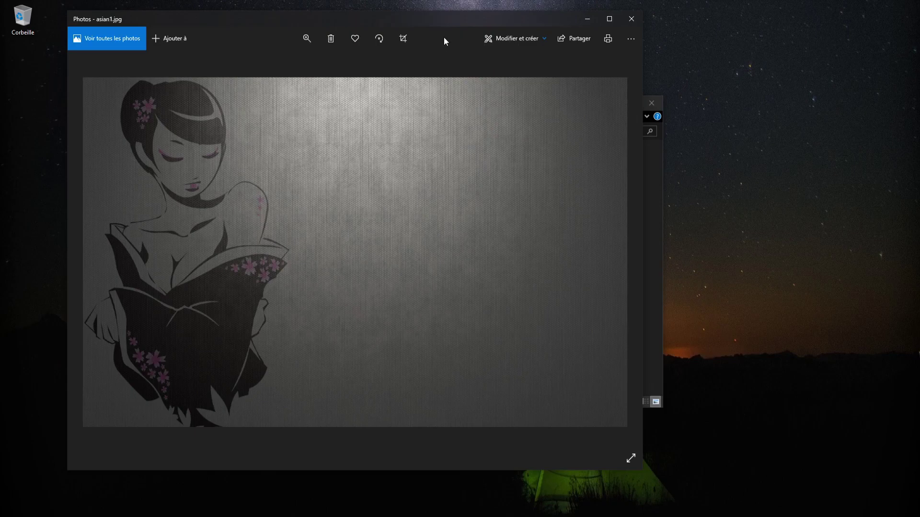
left_click_drag(442, 18, 455, 17)
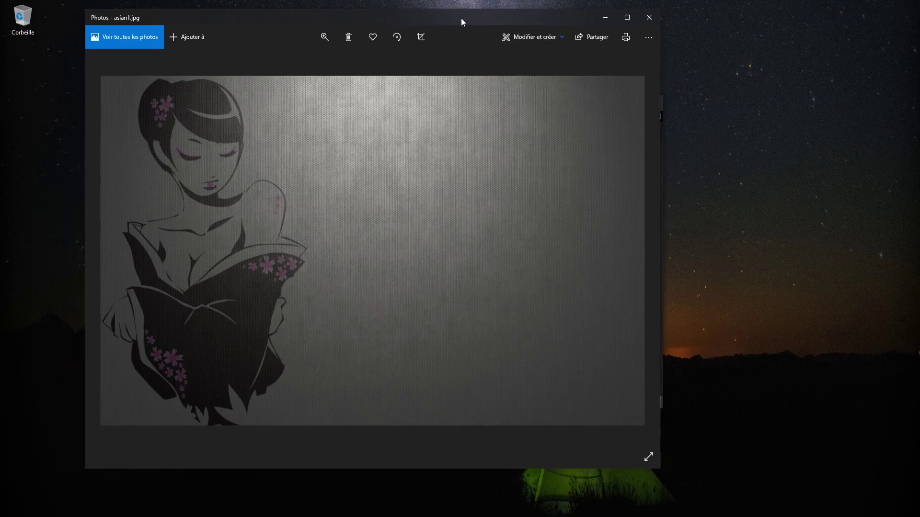
left_click(622, 17)
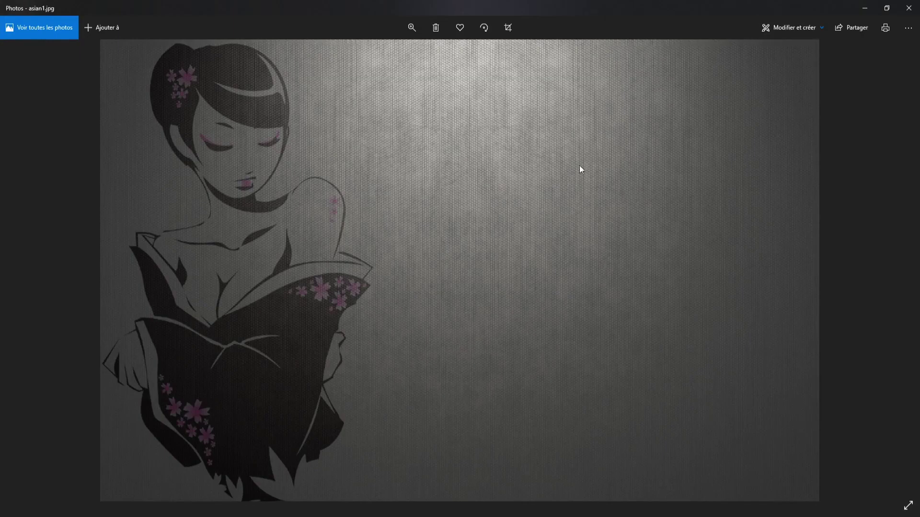
Browse back and forth through the folder's pictures from asian1.jpg to asian4.jpg in the viewer.
key("Right")
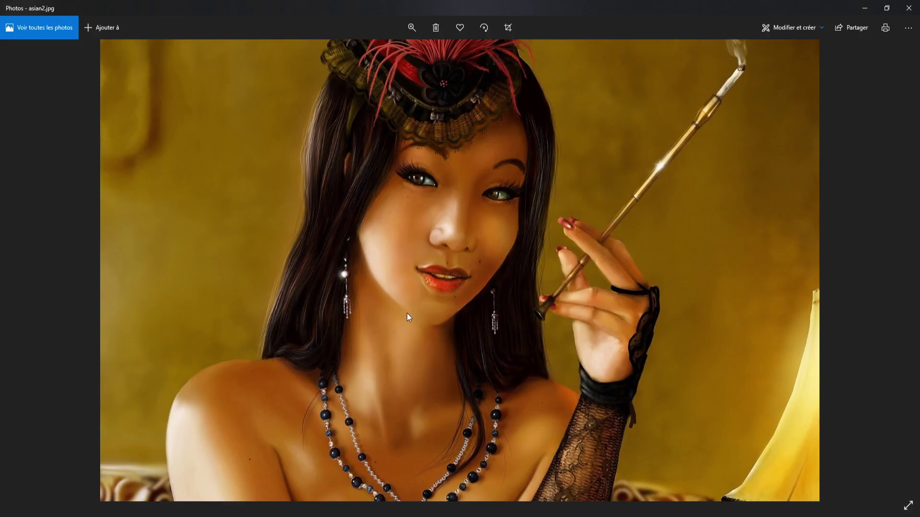
key("Left")
key("Right")
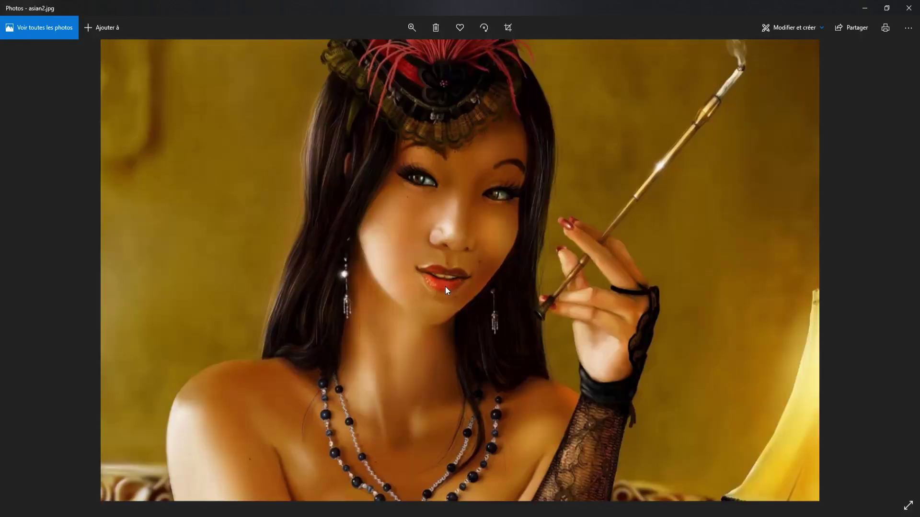
key("Right")
key("Right")
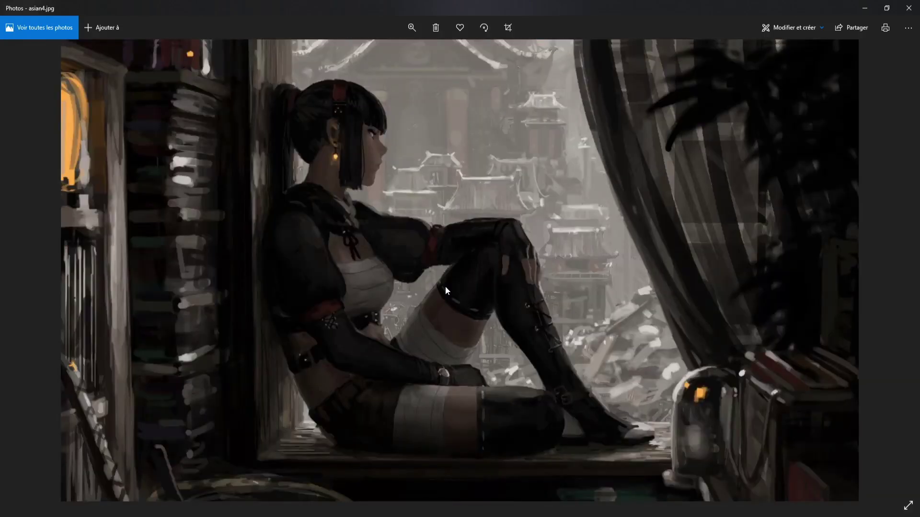
key("Left")
key("Left")
key("Right")
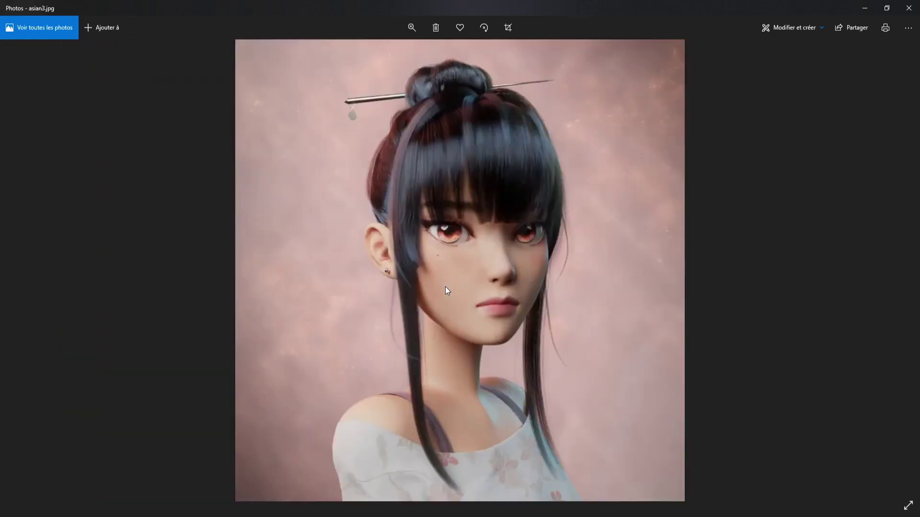
key("Right")
key("Left")
key("Left")
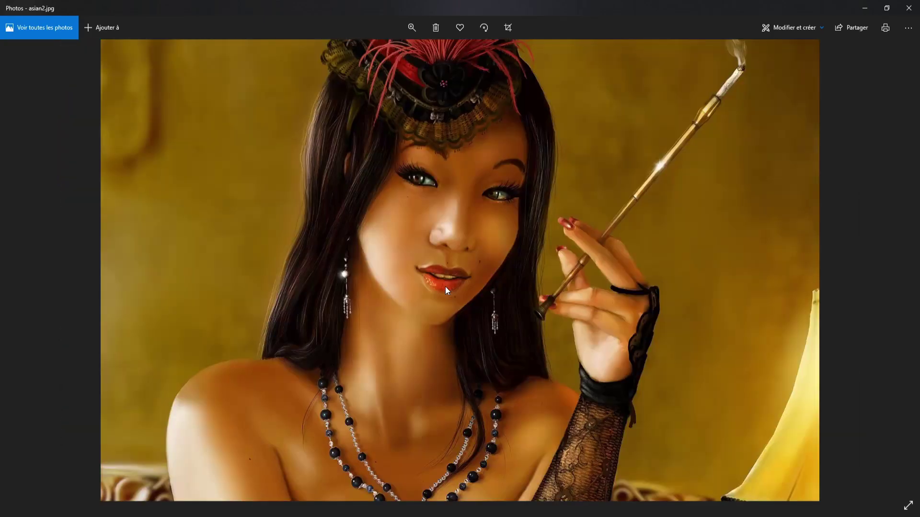
key("Left")
key("Right")
key("Right")
key("Right")
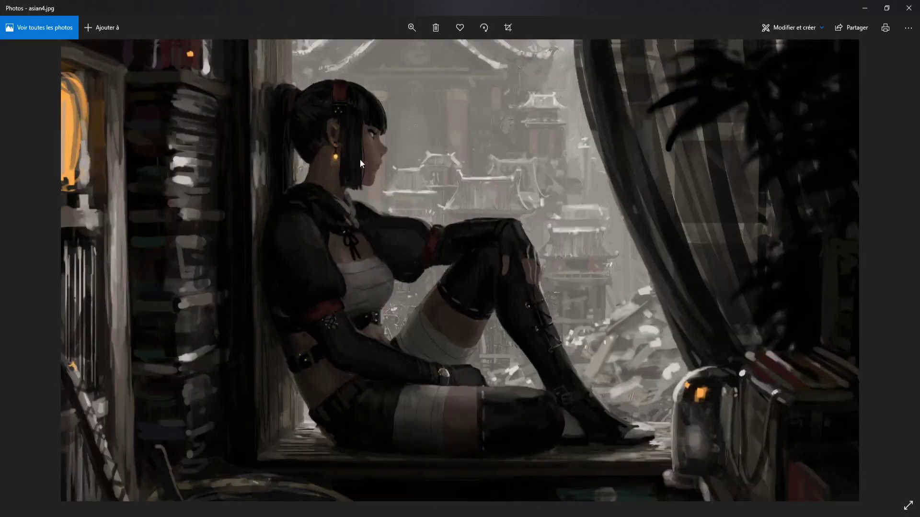
Show the full photo collection, dismiss the sign-in, welcome and import prompts, and view the albums.
left_click(50, 28)
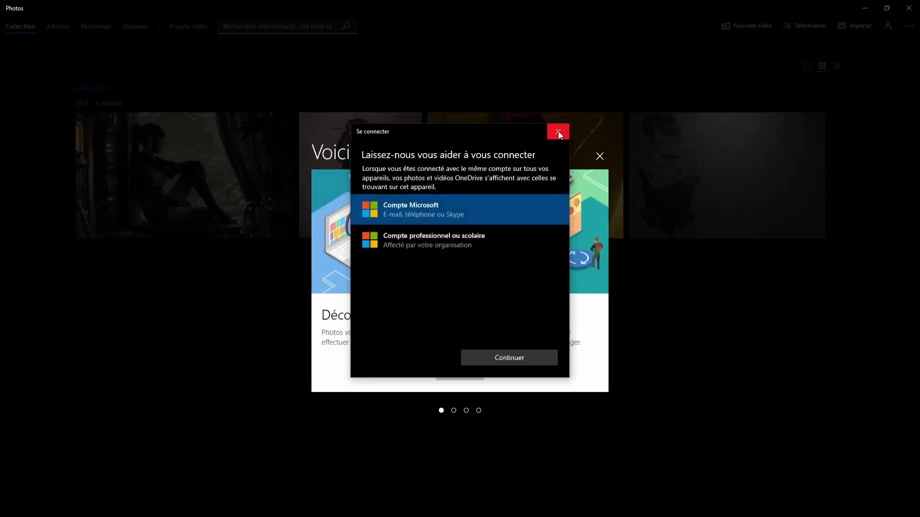
left_click(559, 131)
left_click(600, 157)
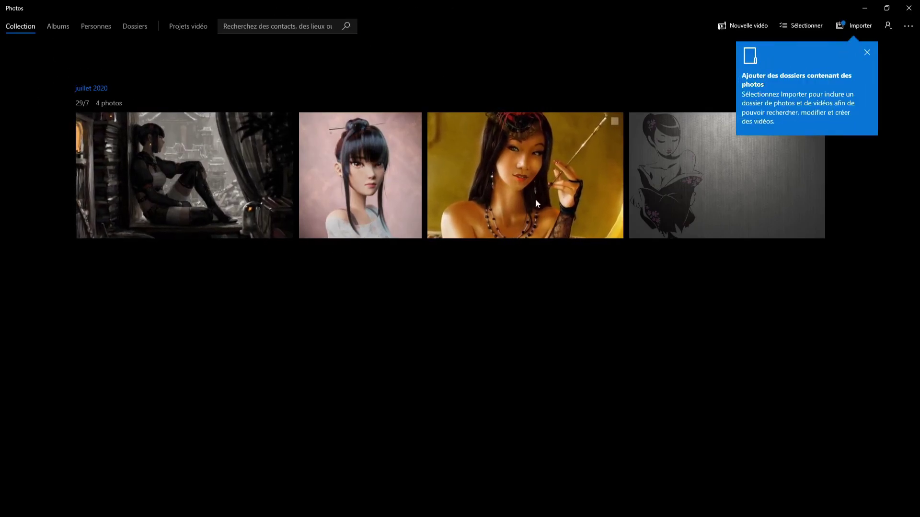
left_click(866, 52)
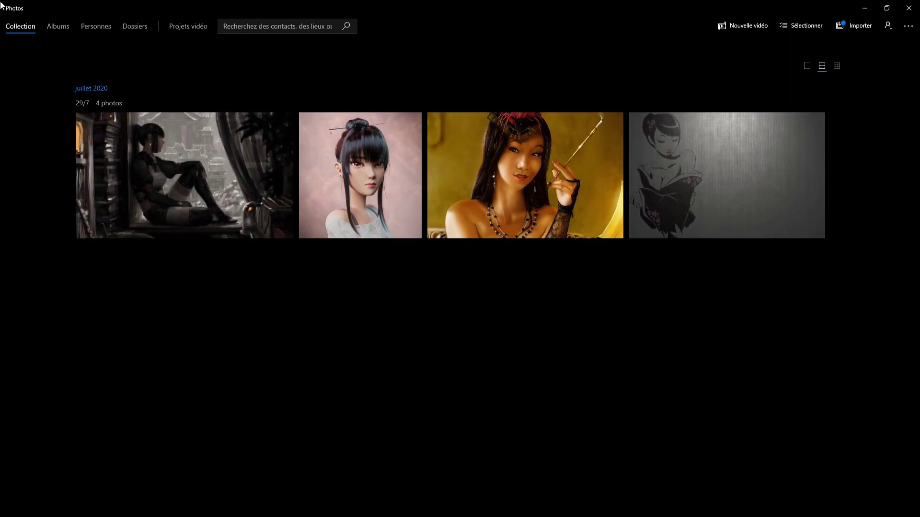
left_click(58, 26)
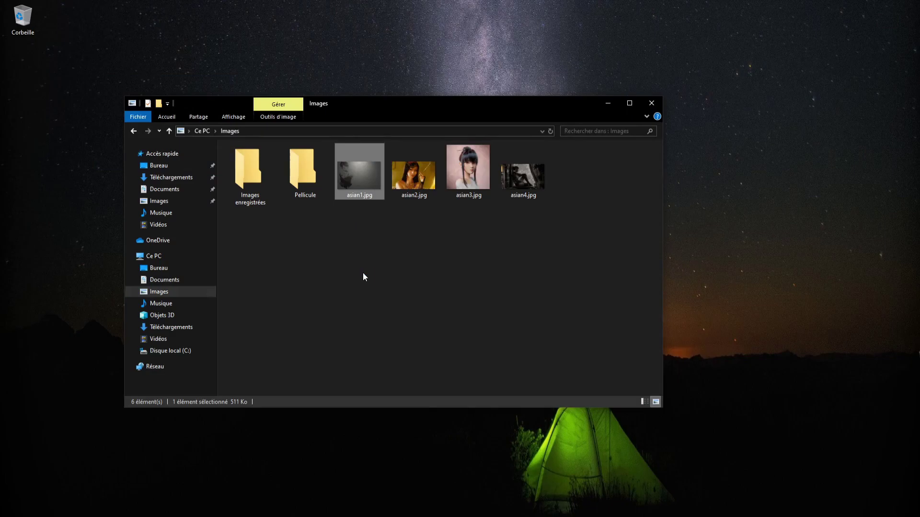
Reopen asian1.jpg from the Images folder and try zooming in and out, ending with the whole picture in view.
key("Return")
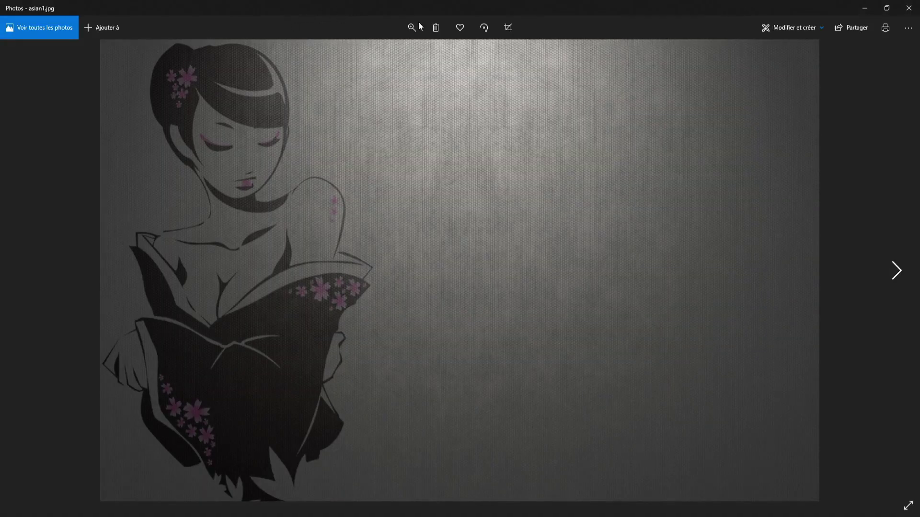
left_click(412, 28)
scroll(424, 54, "up", 1)
left_click(423, 50)
left_click(372, 50)
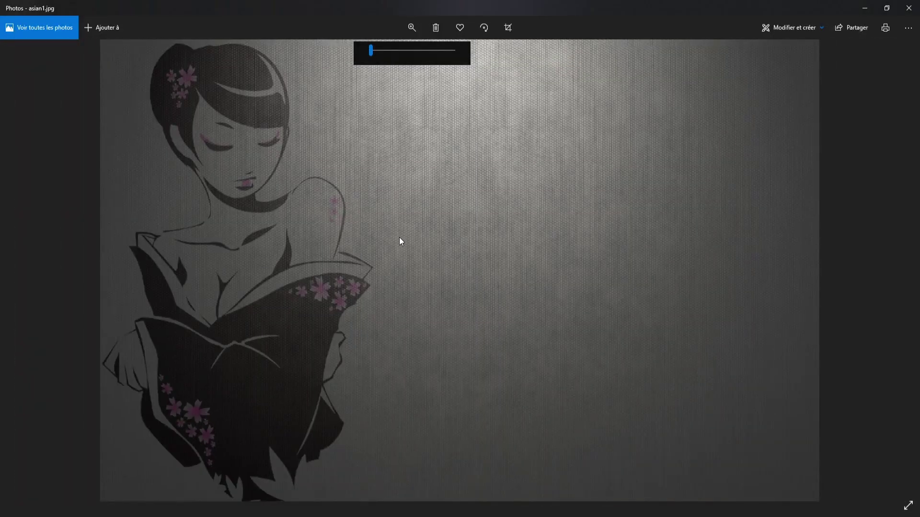
scroll(403, 243, "up", 3)
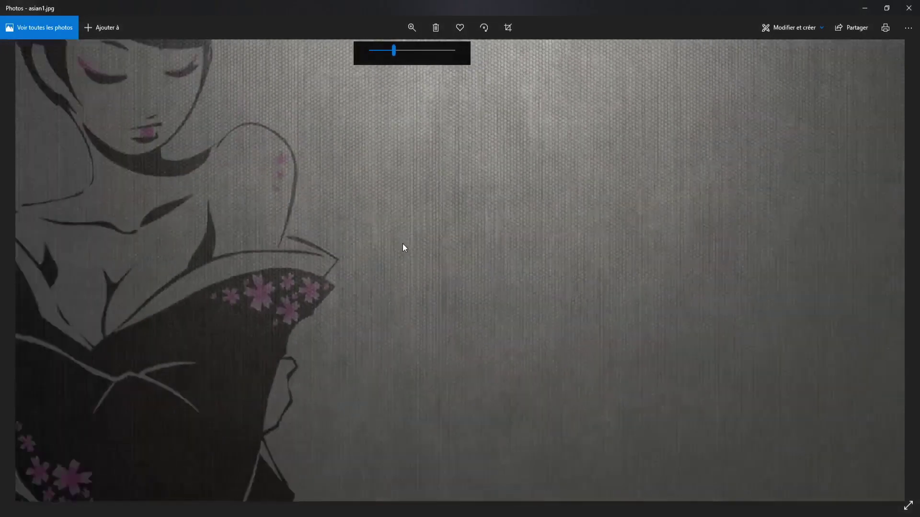
scroll(402, 245, "down", 2)
scroll(402, 247, "up", 3)
scroll(401, 249, "down", 1)
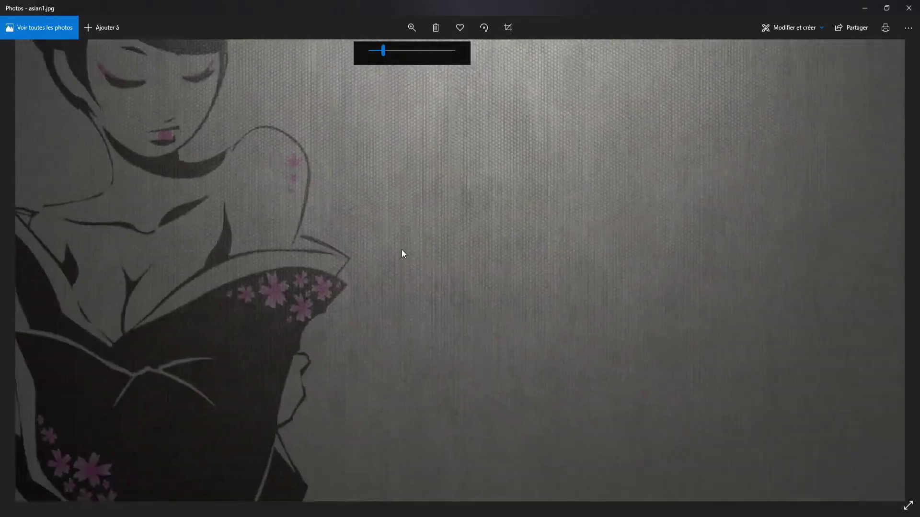
scroll(401, 251, "down", 2)
scroll(401, 254, "up", 3)
scroll(401, 254, "down", 2)
scroll(402, 262, "down", 2)
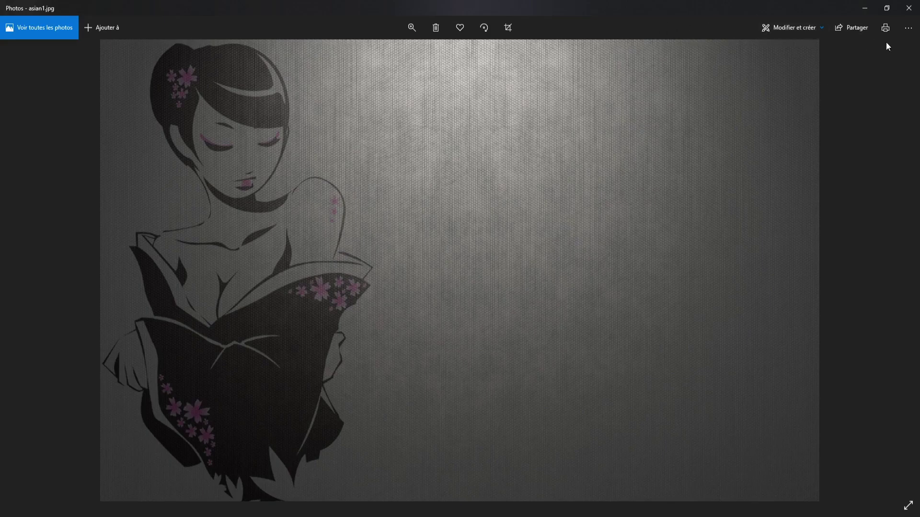
Examine the additional commands for asian1.jpg, including the "Définir en tant que" choices.
left_click(908, 27)
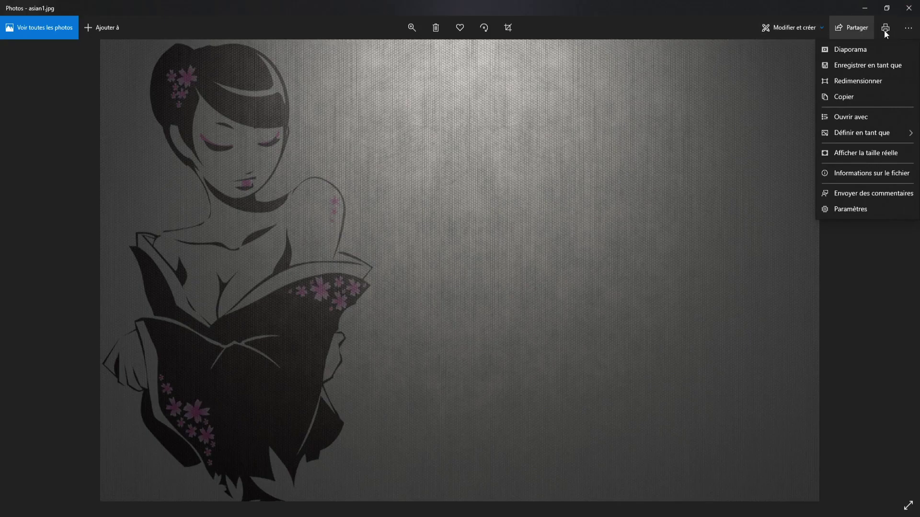
left_click(909, 28)
left_click(908, 28)
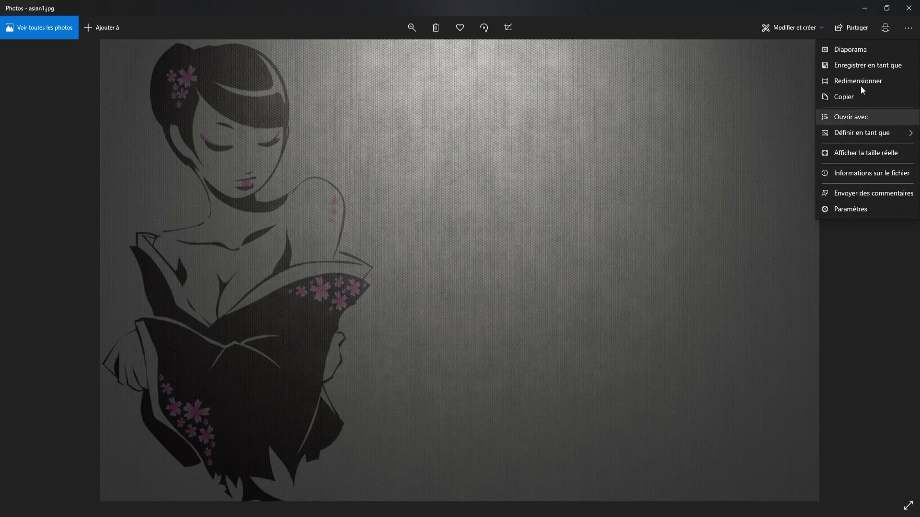
mouse_move(870, 131)
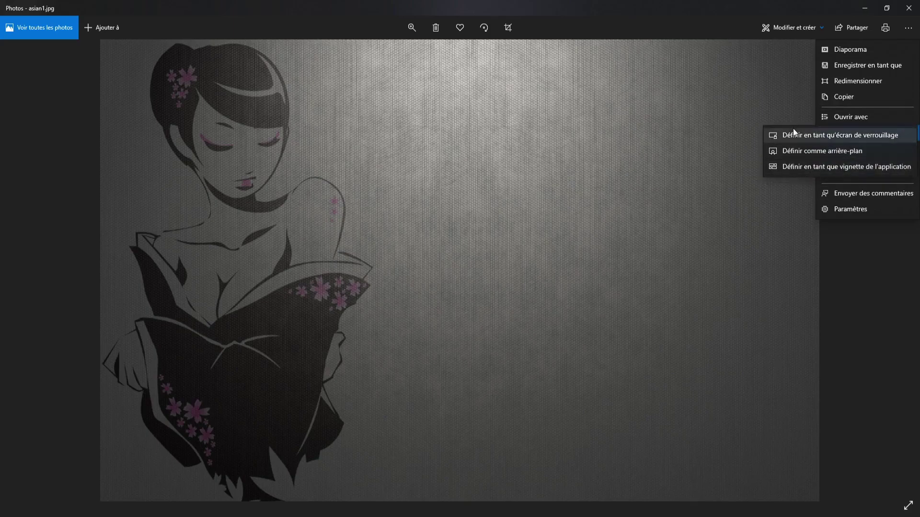
Switch to File Explorer, check the desktop background command offered for asian2.jpg, minimize Explorer and return to the picture in Photos.
left_click(180, 508)
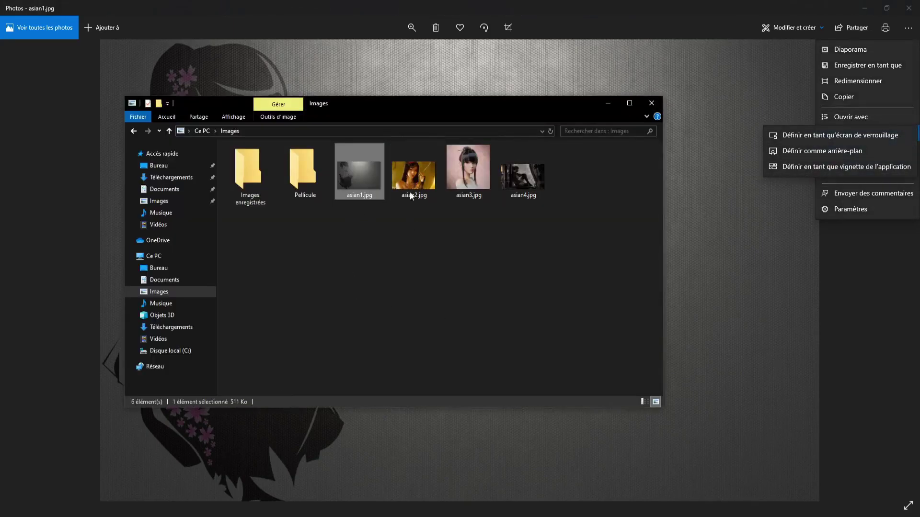
right_click(413, 166)
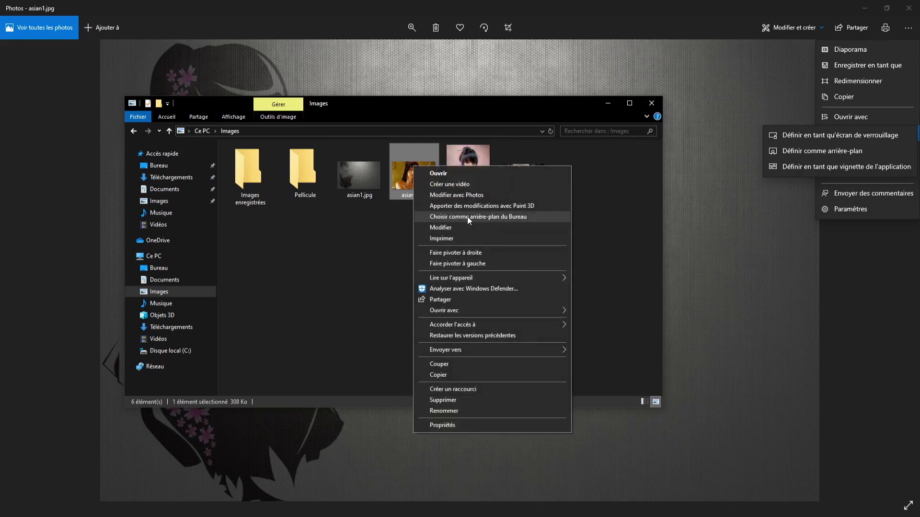
left_click(608, 103)
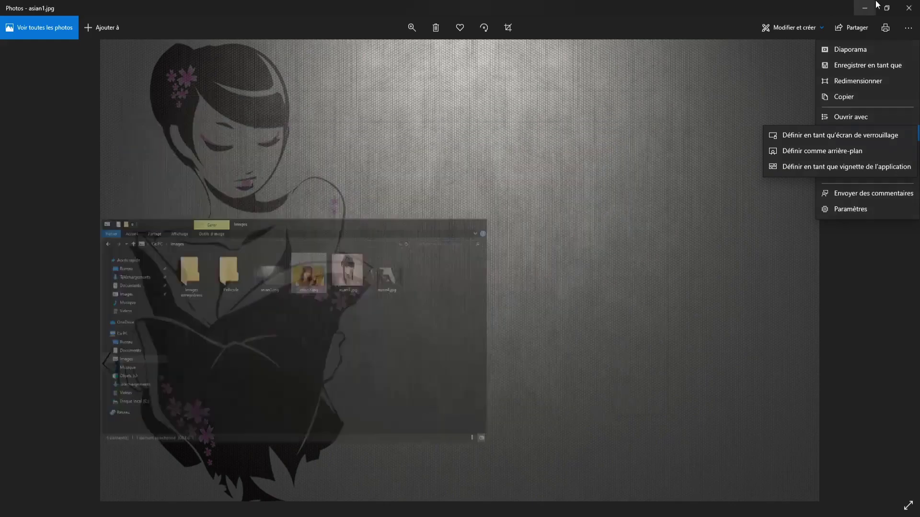
left_click(865, 8)
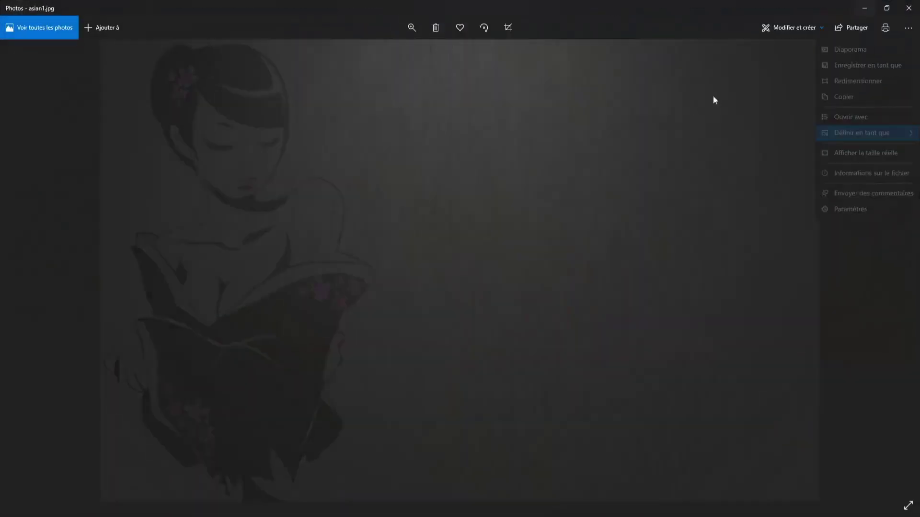
left_click(848, 119)
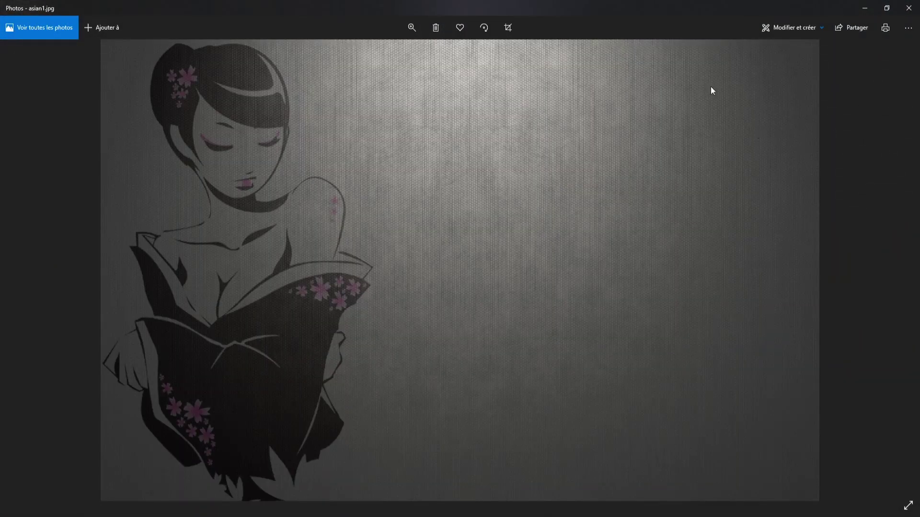
Open the Photos settings, look through all the sections and return to asian1.jpg.
left_click(909, 29)
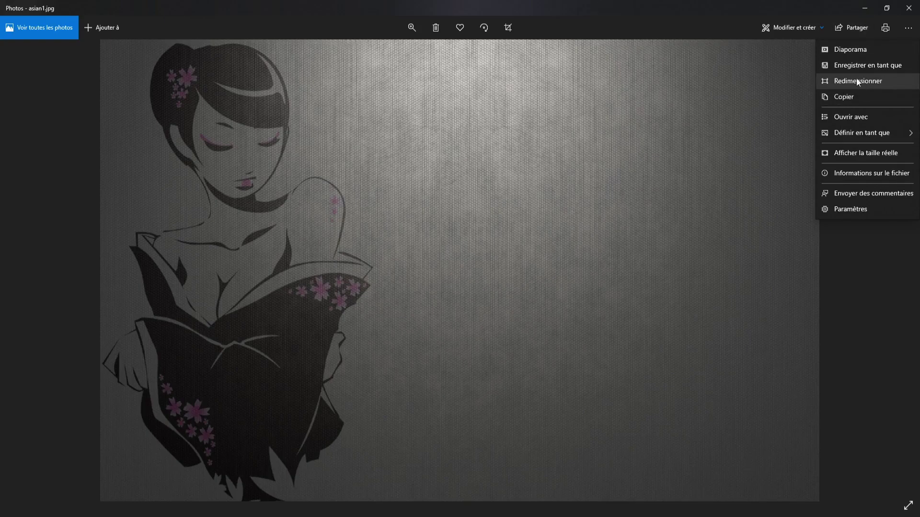
left_click(846, 211)
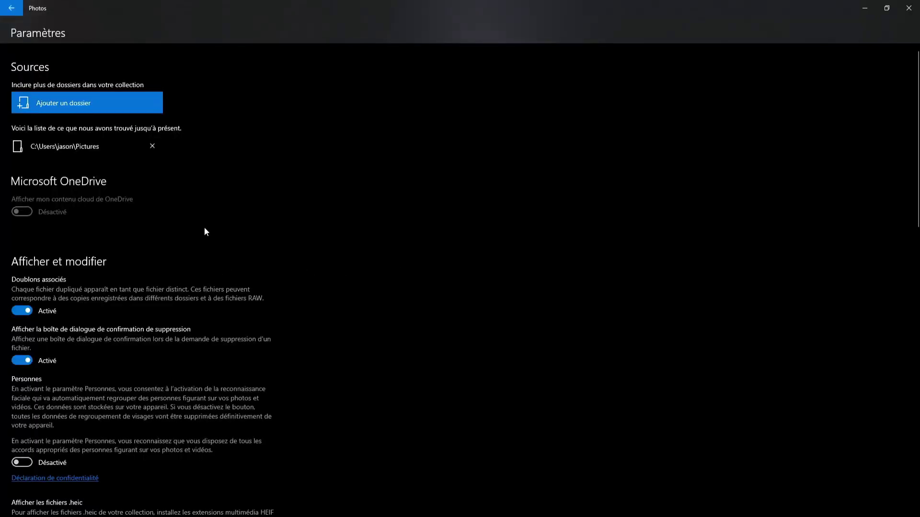
scroll(203, 231, "down", 15)
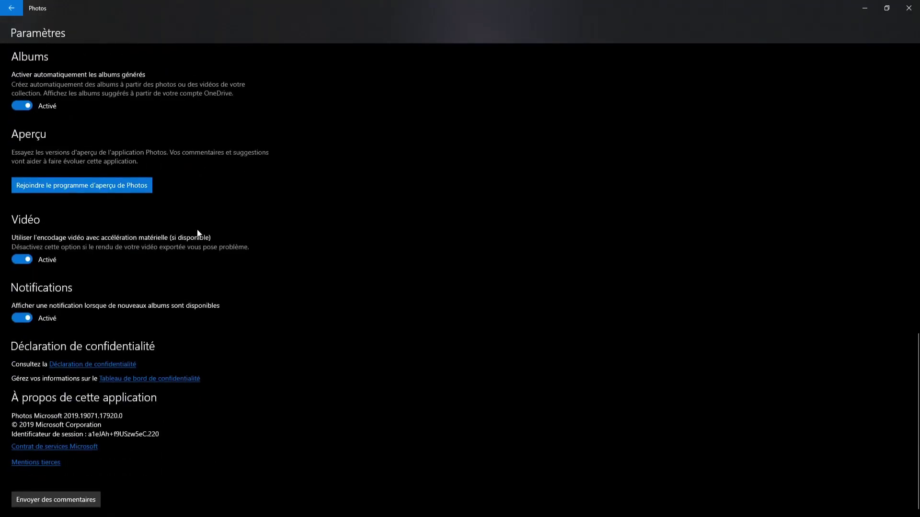
scroll(198, 234, "up", 15)
scroll(76, 189, "down", 15)
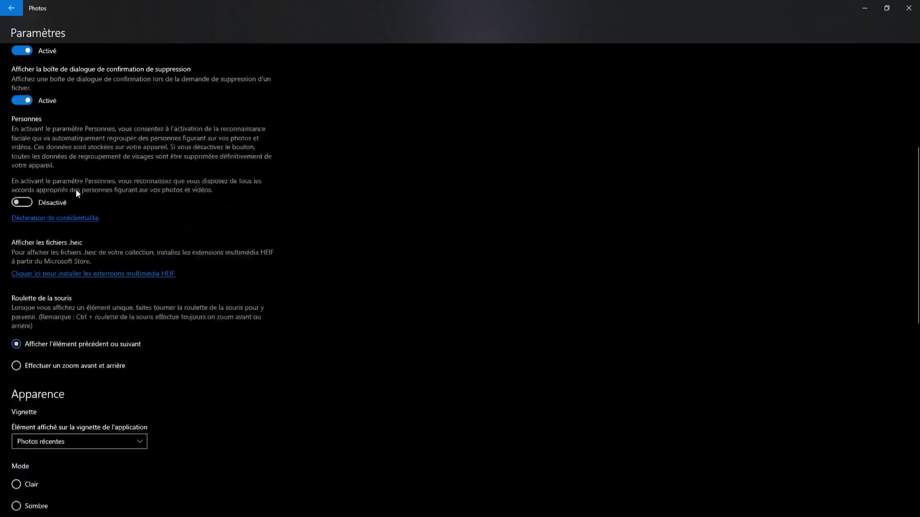
scroll(33, 180, "up", 5)
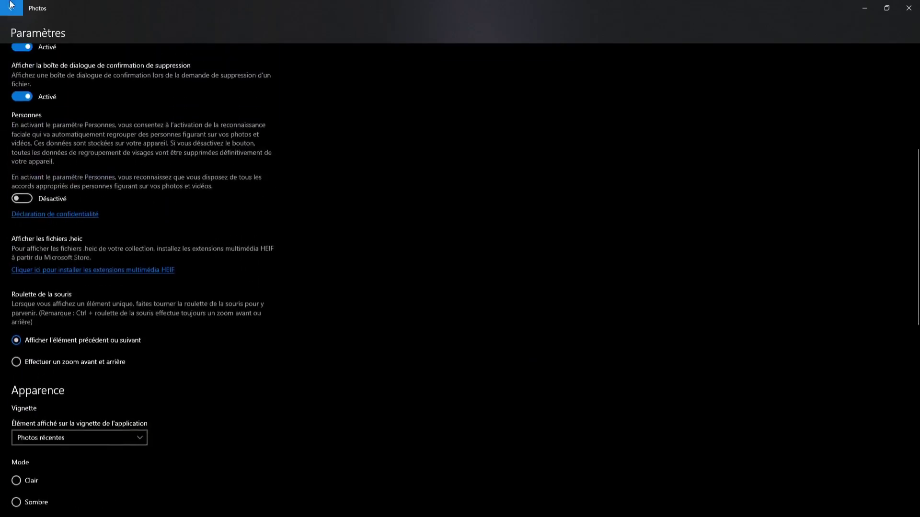
left_click(15, 8)
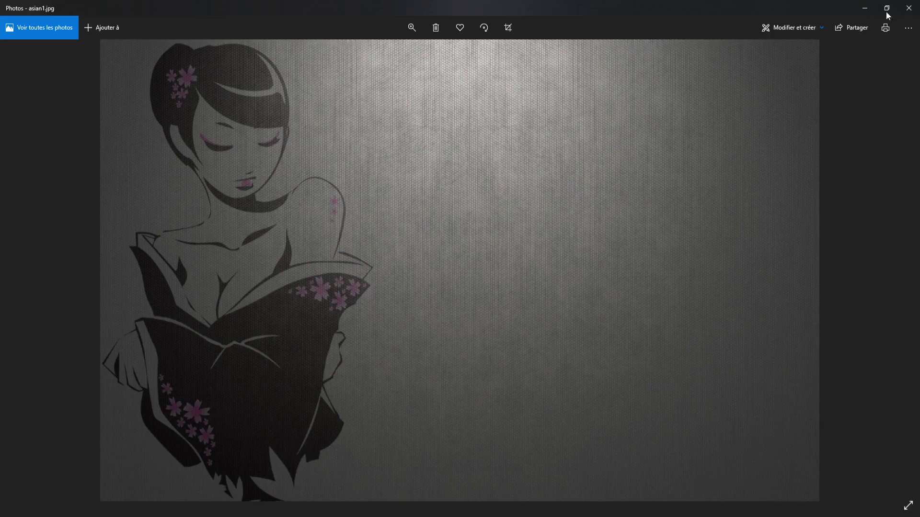
Close the Photos app, return to File Explorer and open the Musique folder.
left_click(909, 8)
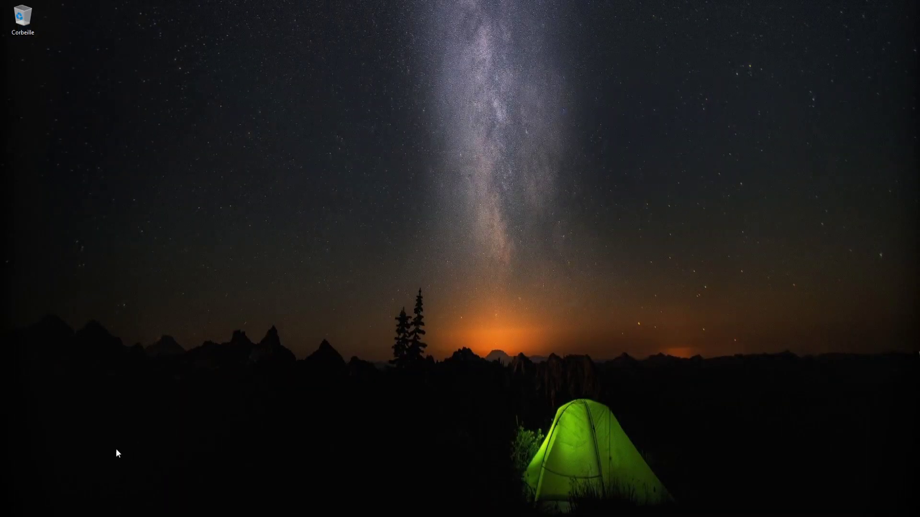
key("alt+Tab")
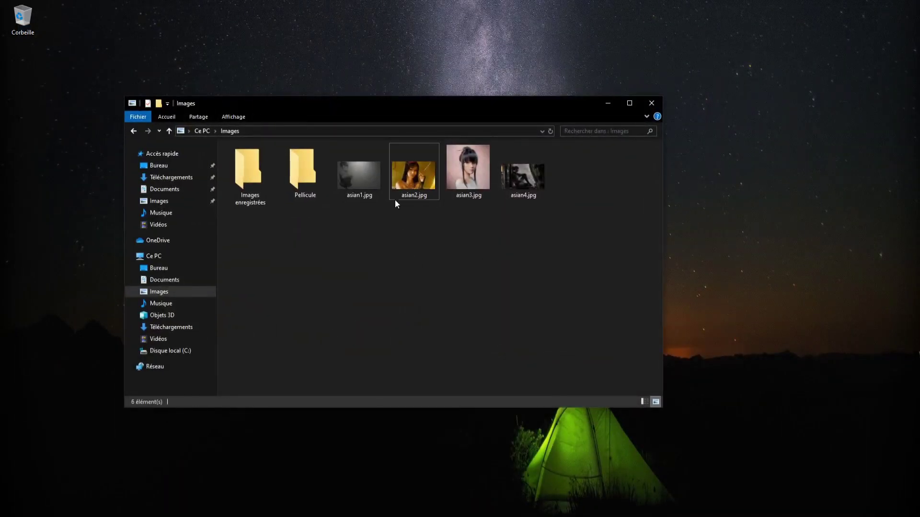
left_click(460, 241)
left_click_drag(409, 100, 444, 97)
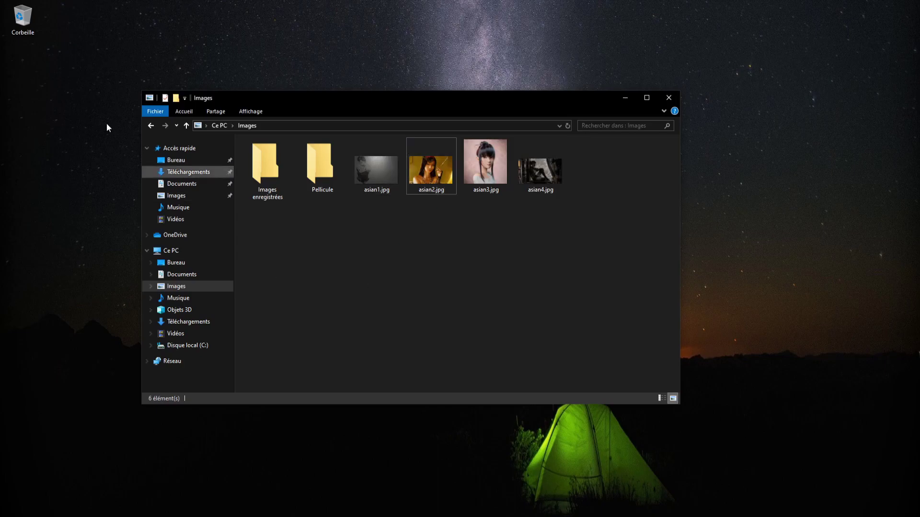
left_click(182, 298)
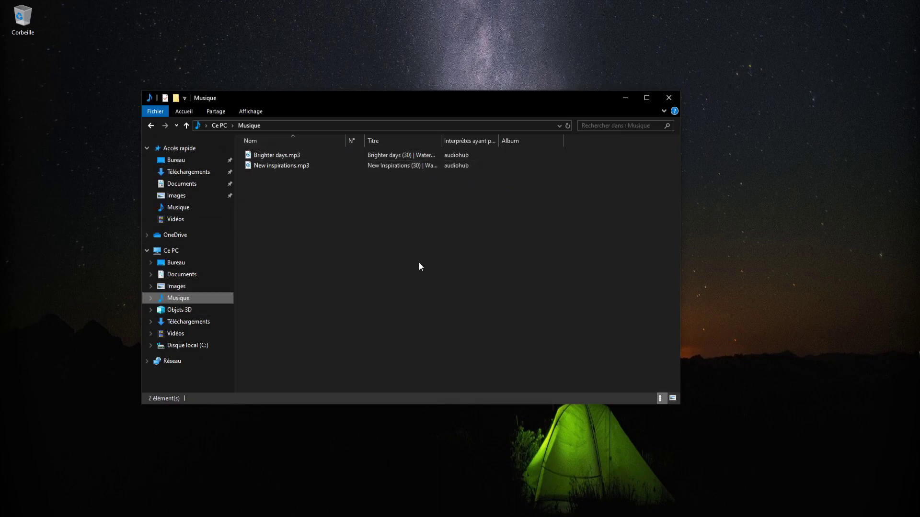
Open Brighter days.mp3 with Groove Musique as the permanent app for .mp3 files, reposition the player and pause playback.
left_click(273, 154)
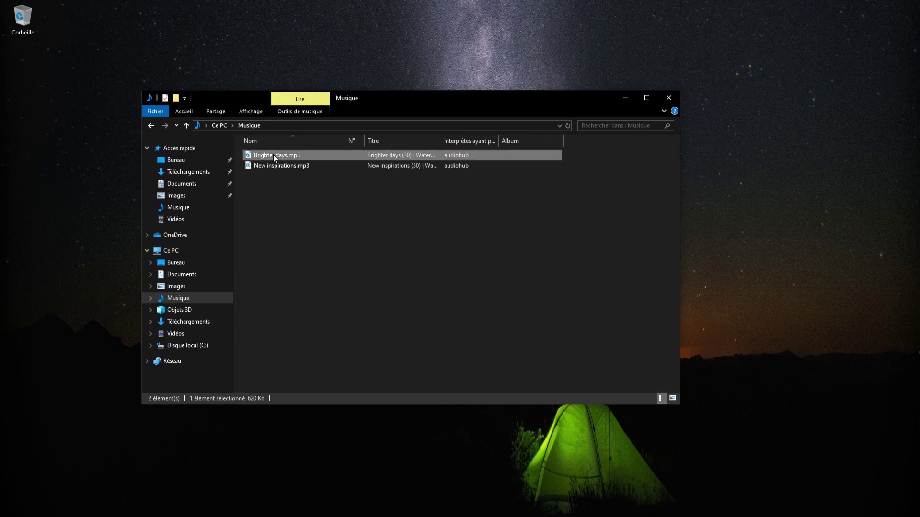
key("Return")
left_click(413, 353)
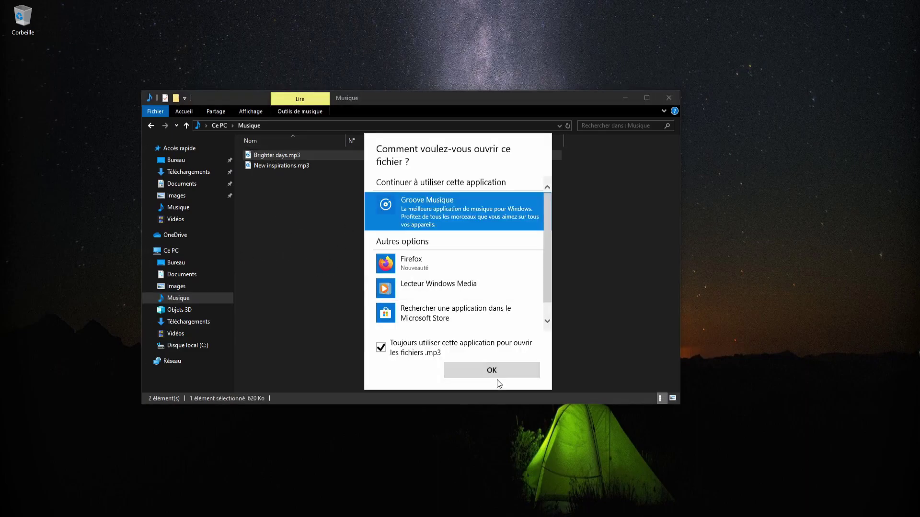
left_click(497, 374)
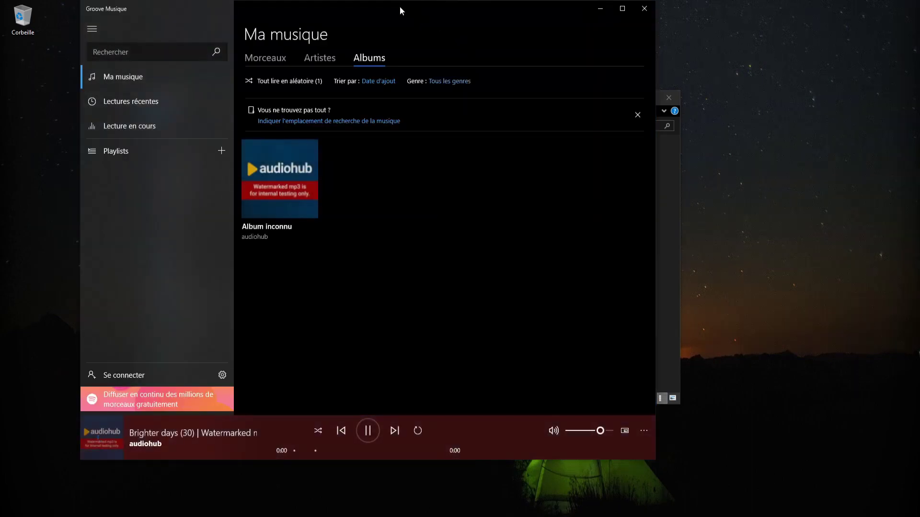
left_click_drag(395, 7, 451, 22)
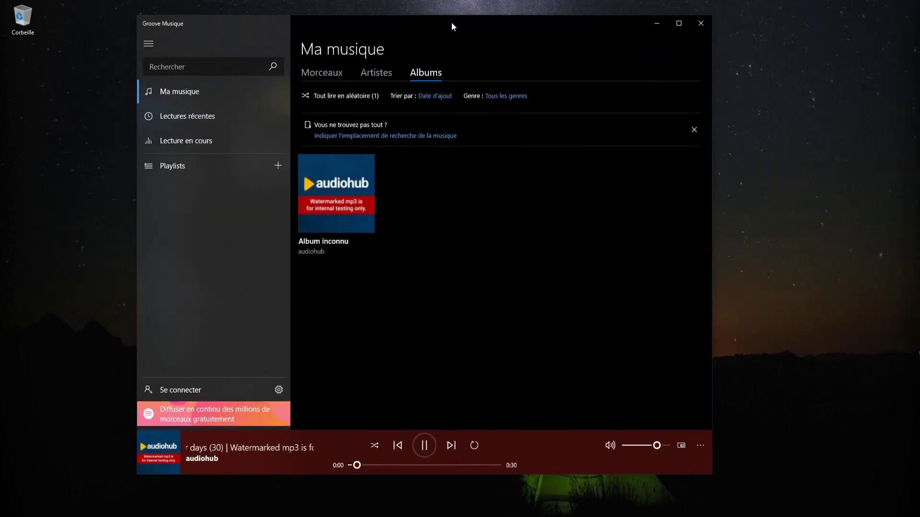
left_click(424, 445)
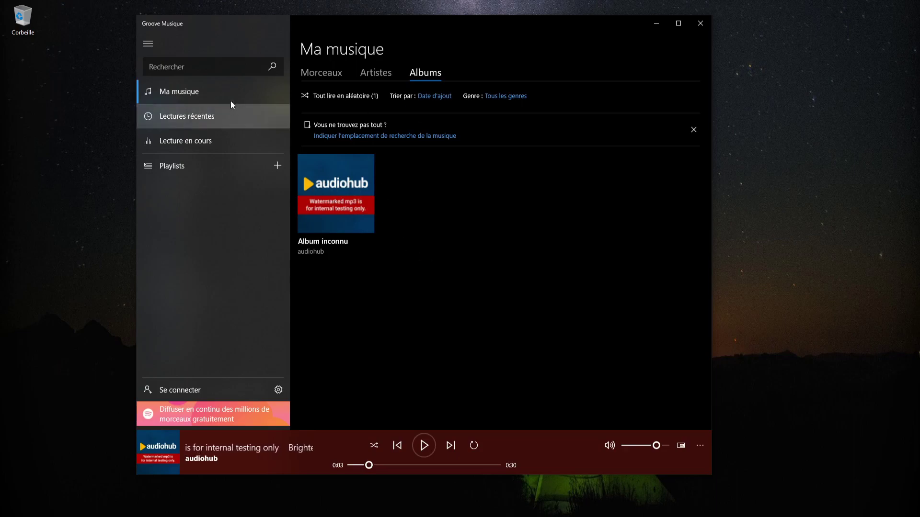
Create a new playlist named Rock in Groove Musique.
left_click_drag(380, 16, 399, 55)
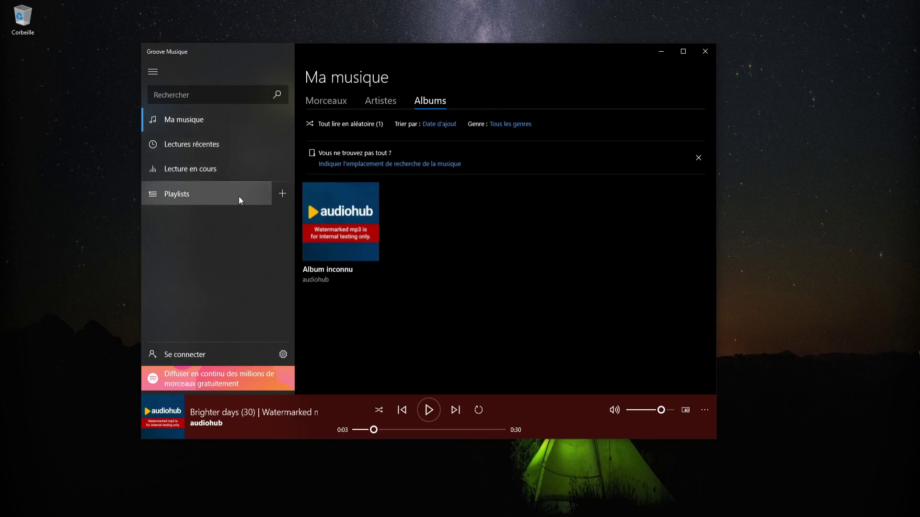
left_click(283, 193)
left_click(444, 259)
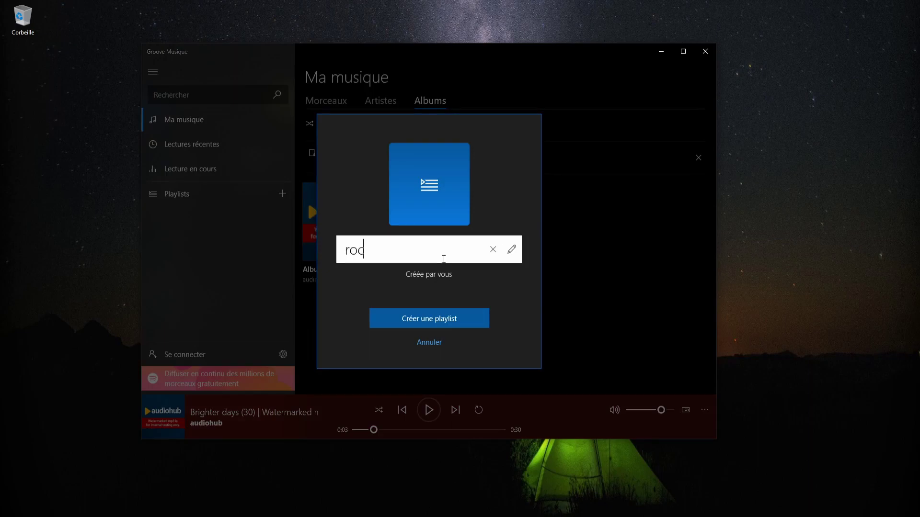
type("Rock")
left_click(403, 323)
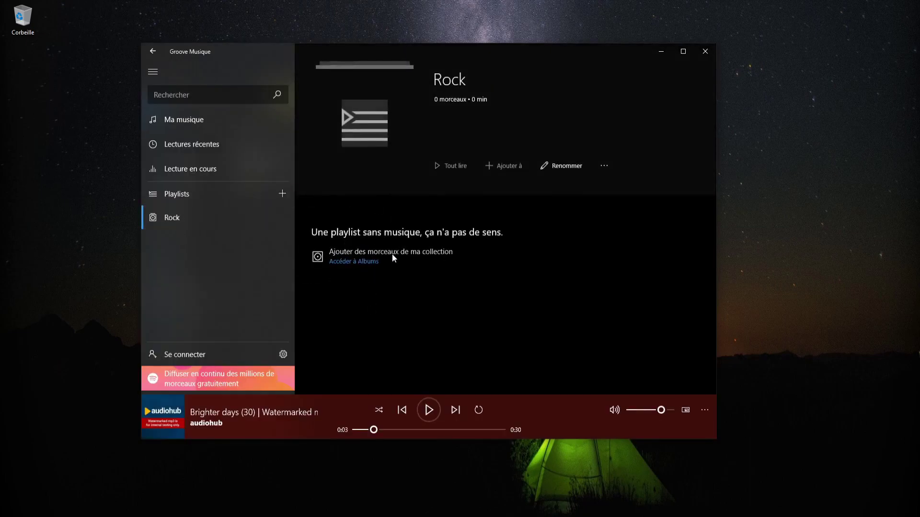
Go from the empty playlist to the albums and check the playlist destinations offered for Album inconnu.
left_click(359, 259)
right_click(355, 239)
left_click(354, 238)
left_click(356, 223)
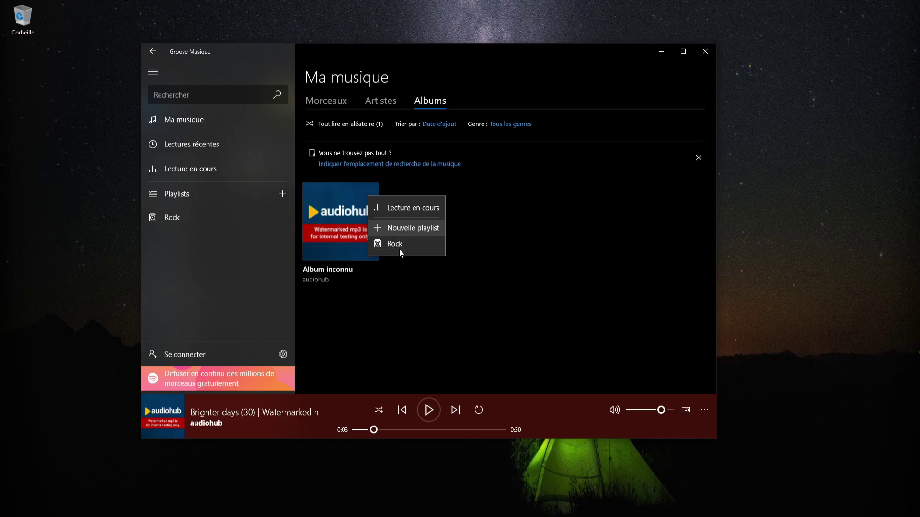
left_click(360, 228)
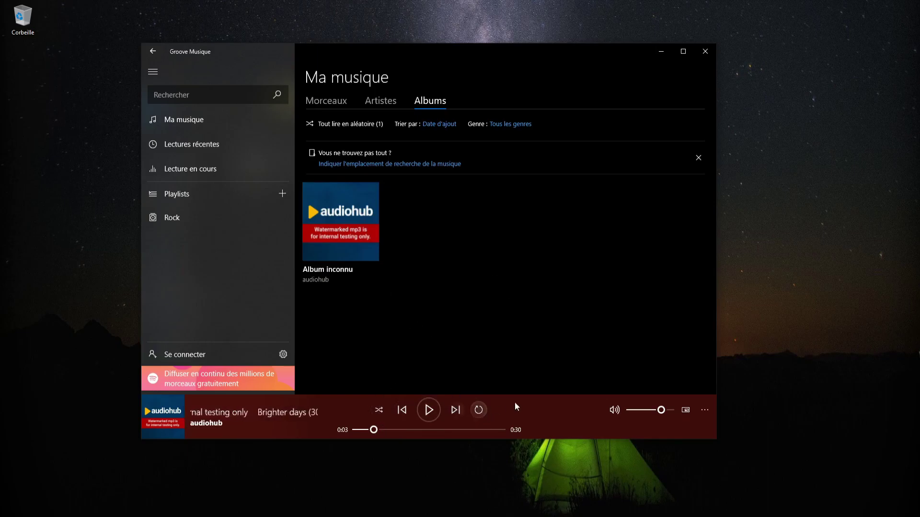
Check the additional playback commands and try collapsing and expanding the navigation pane.
left_click(704, 409)
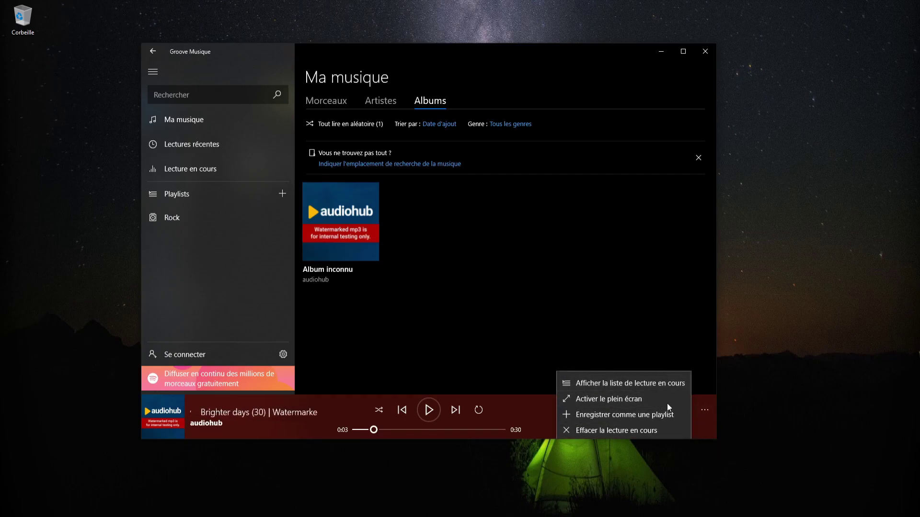
left_click(611, 300)
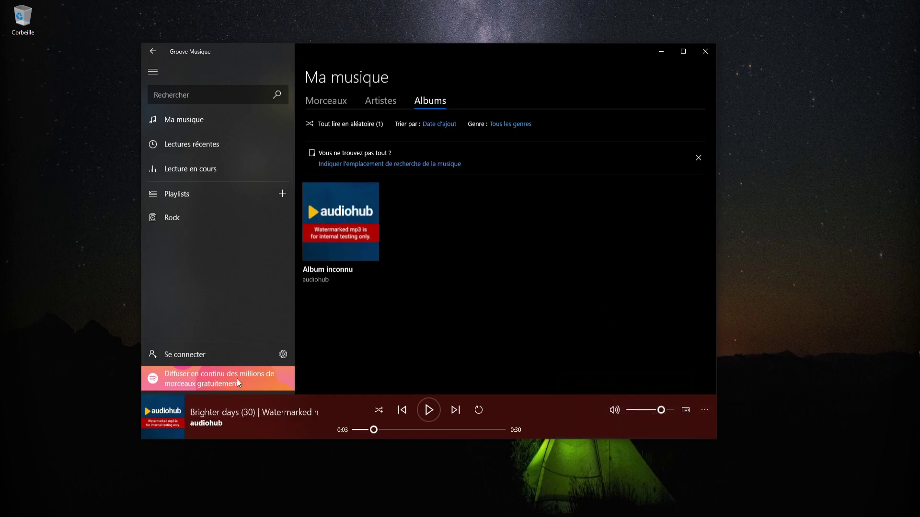
left_click(153, 72)
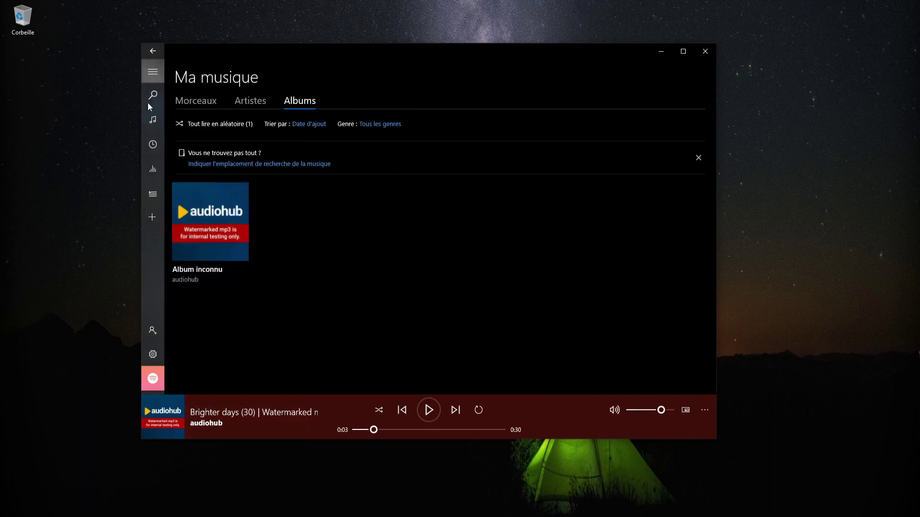
left_click(153, 72)
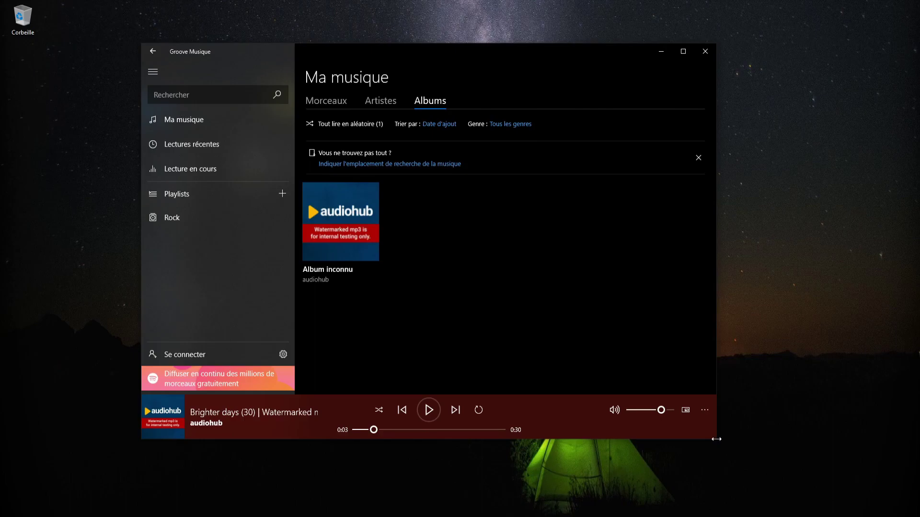
Shrink the Groove Musique window to its compact layout, move it around the desktop and dismiss it.
left_click_drag(717, 440, 314, 290)
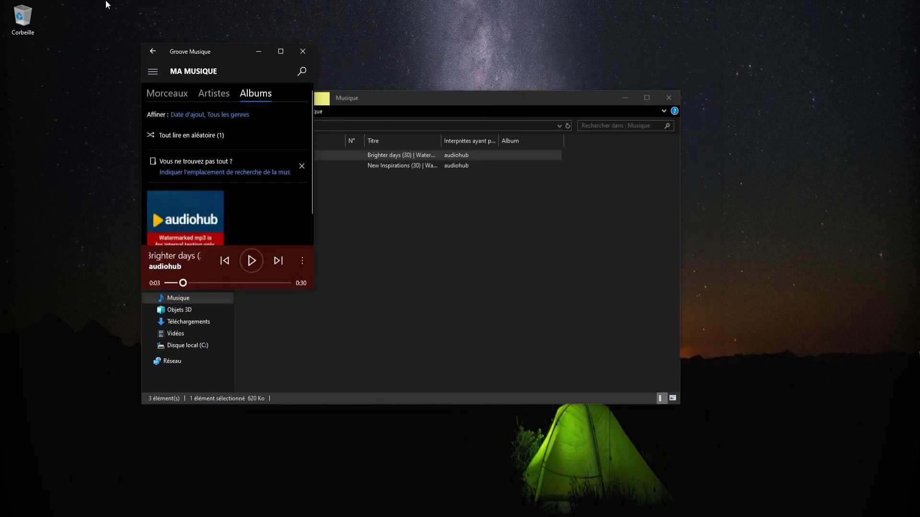
left_click_drag(204, 52, 162, 85)
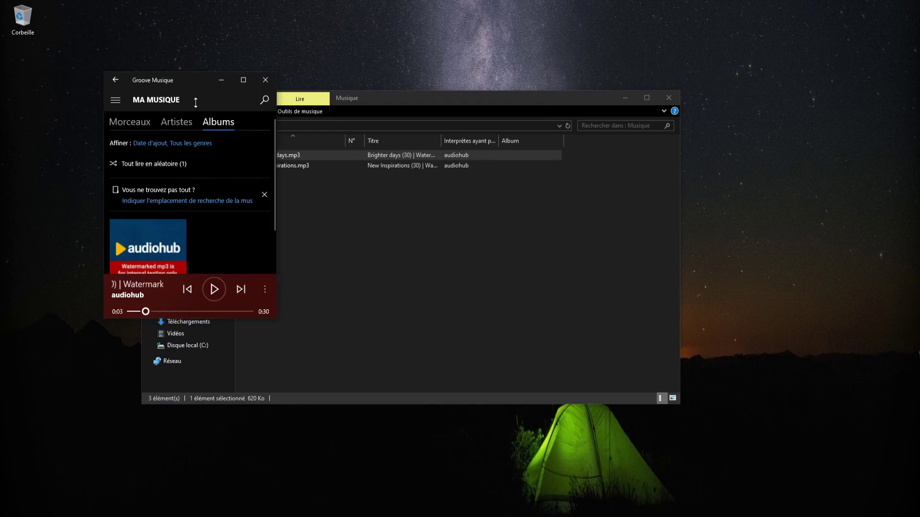
left_click_drag(201, 83, 217, 131)
key("alt+F4")
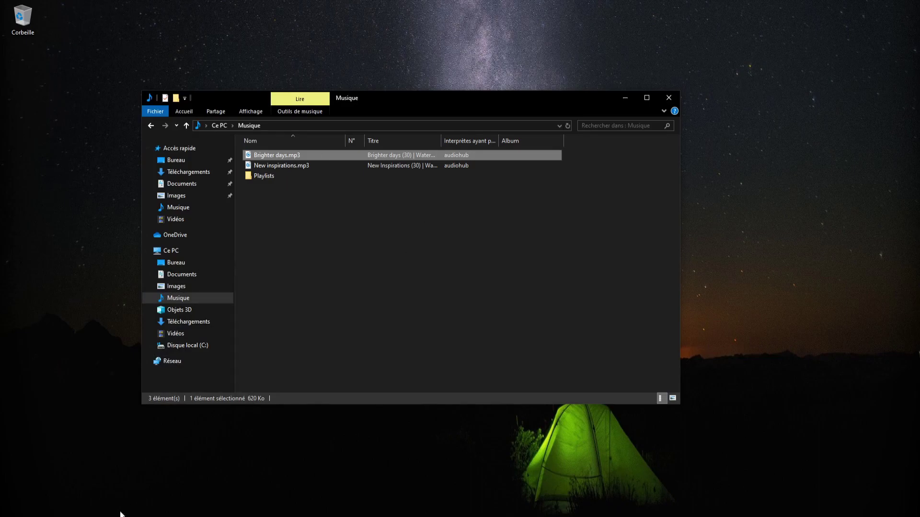
Bring Groove Musique back, play Brighter days, and minimize and restore the player during playback.
key("Return")
left_click(232, 338)
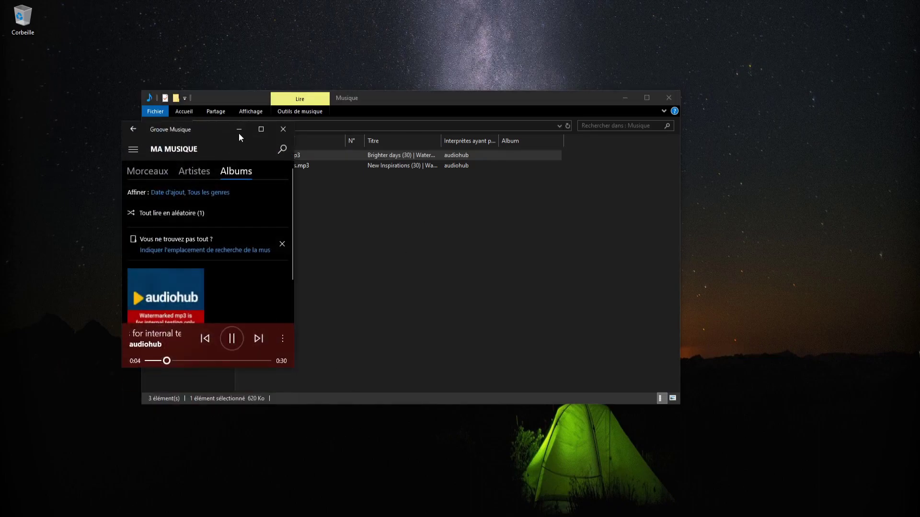
left_click(239, 132)
left_click(231, 503)
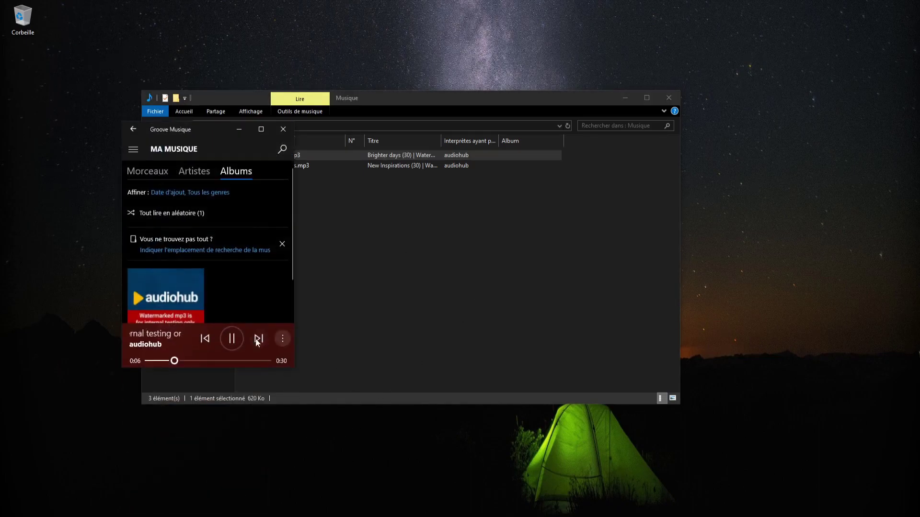
Widen the compact Groove Musique window to the larger layout and reposition it on the desktop.
left_click_drag(202, 130, 358, 165)
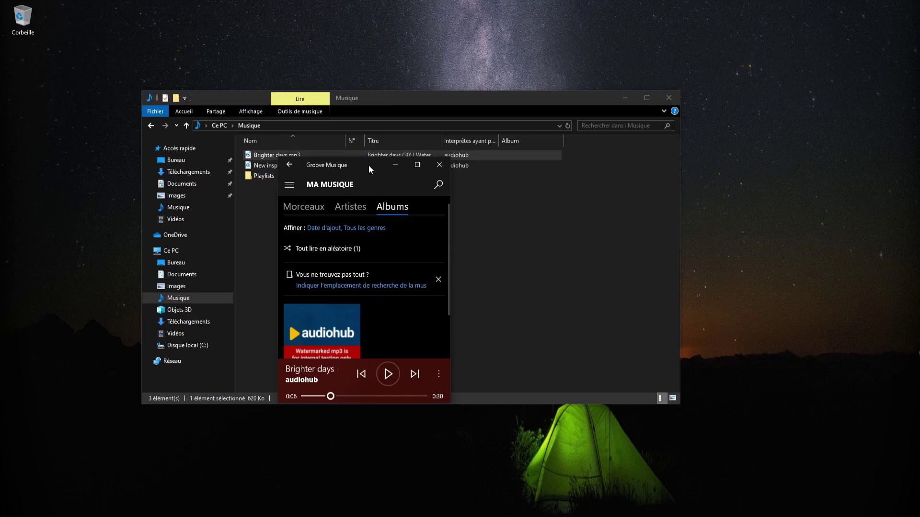
left_click_drag(369, 165, 357, 149)
left_click_drag(441, 388, 715, 396)
left_click_drag(517, 146, 394, 77)
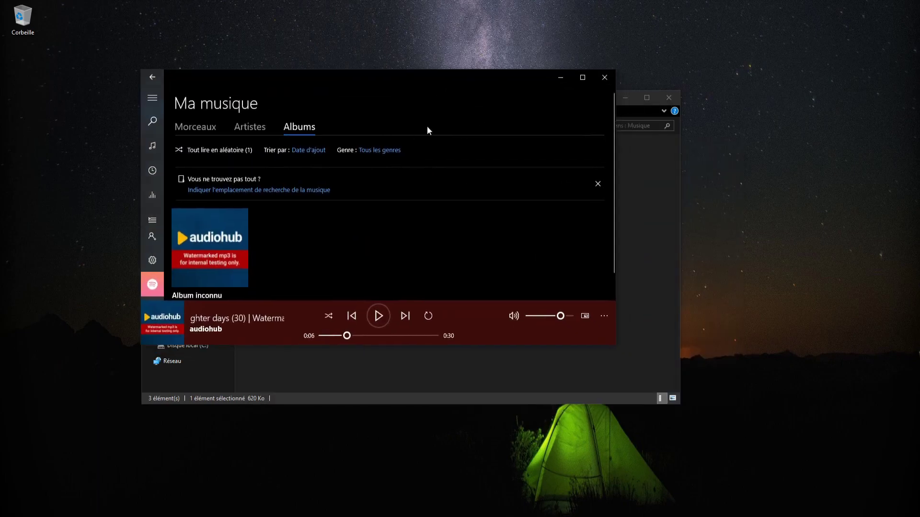
Look through the Groove Musique settings down to the Mode options, return to the albums and close the app.
left_click(156, 270)
scroll(208, 262, "down", 3)
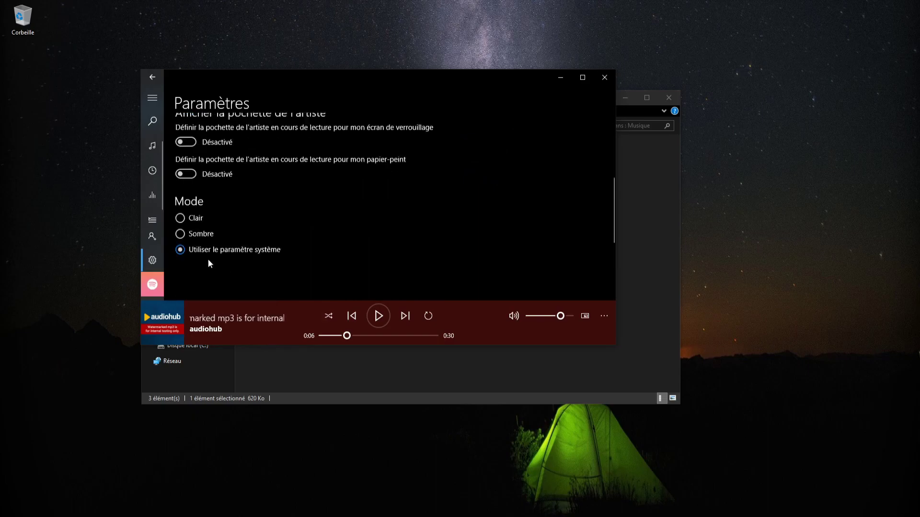
left_click(152, 77)
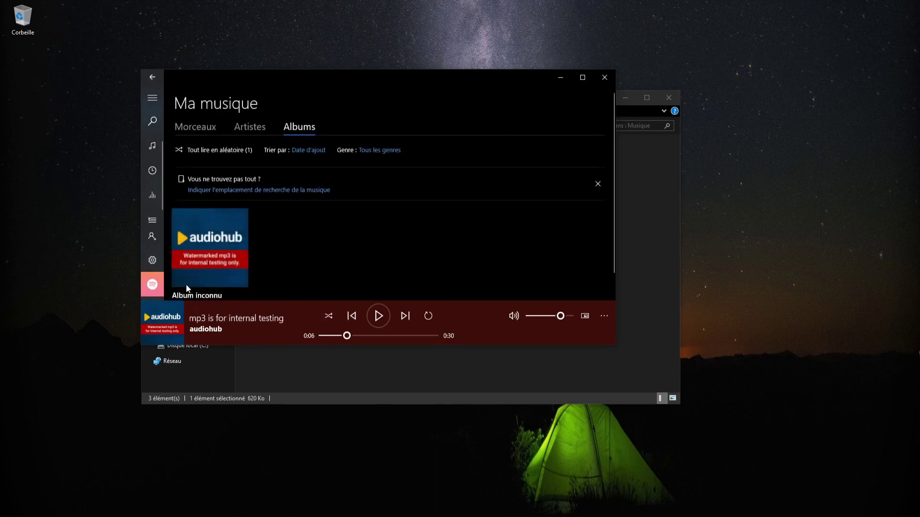
left_click(605, 79)
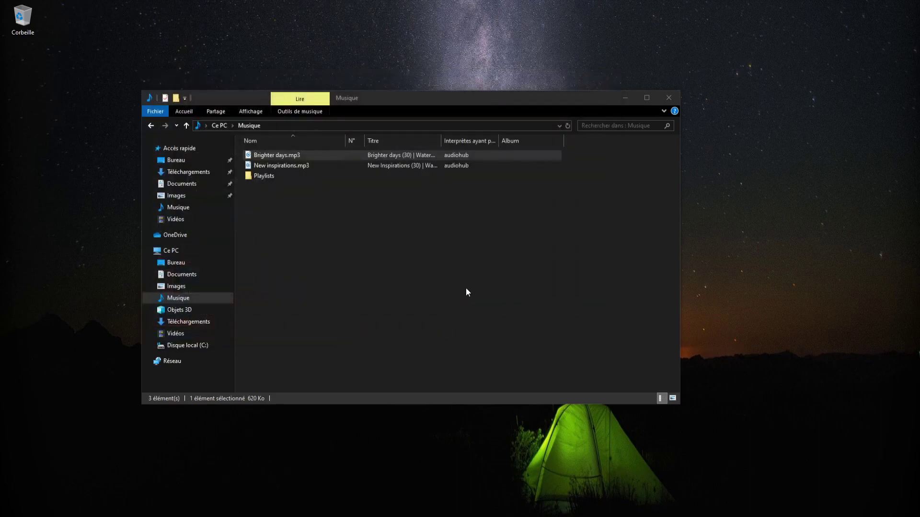
Examine the Playlists folder and its Rock.zpl file in File Explorer, ending back in the Musique folder.
left_click(470, 286)
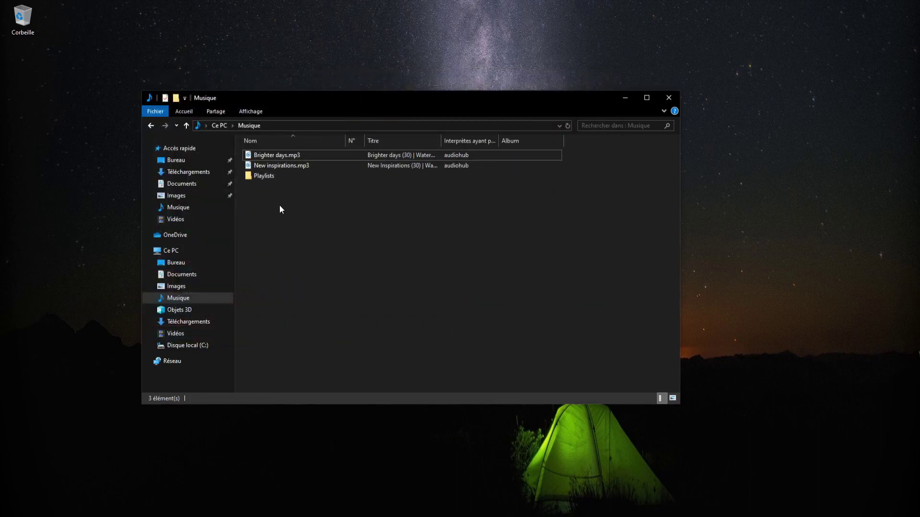
left_click(264, 177)
key("Return")
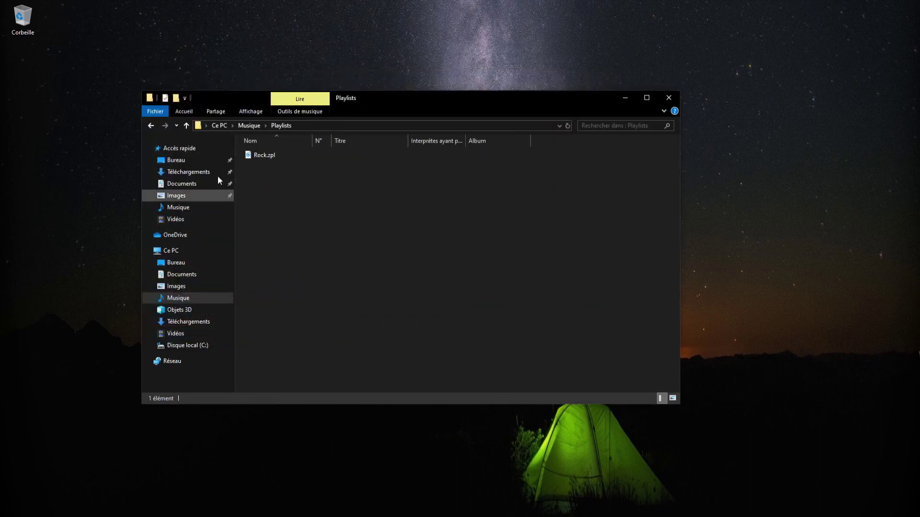
left_click(147, 127)
left_click(268, 156)
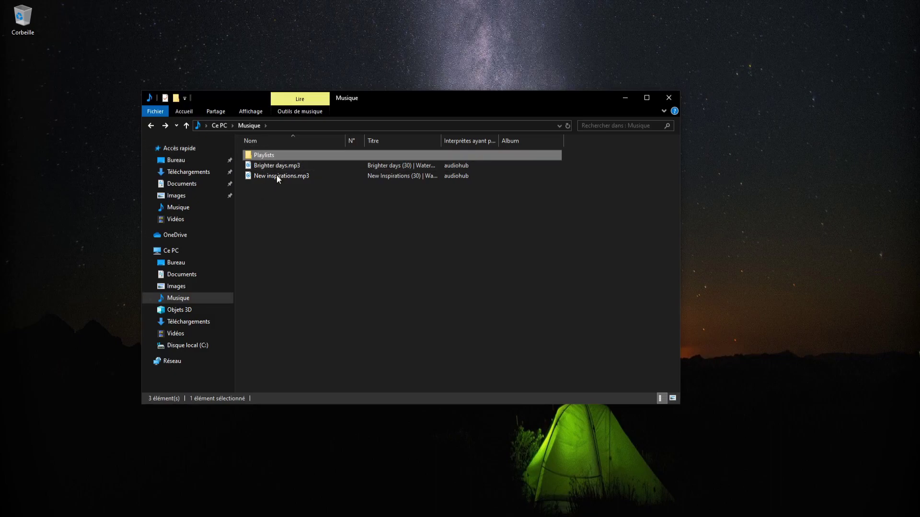
double_click(273, 156)
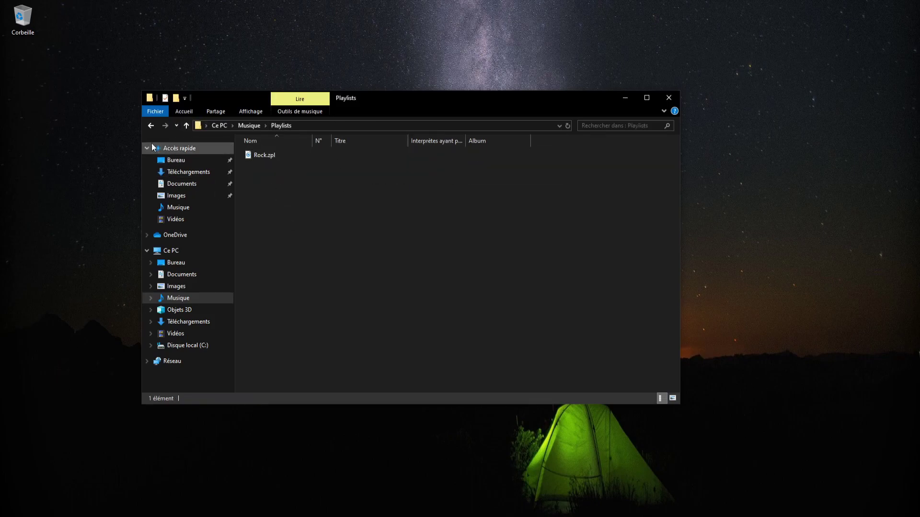
key("Down")
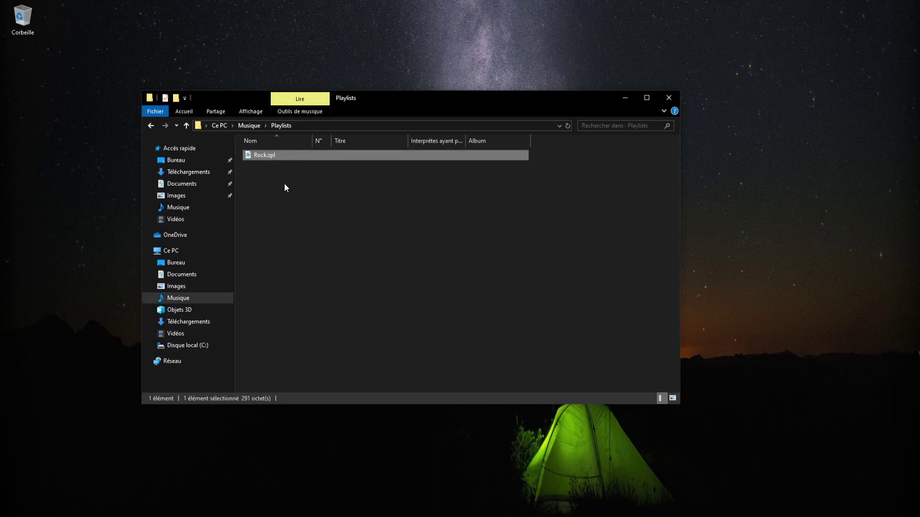
left_click(152, 125)
left_click(336, 213)
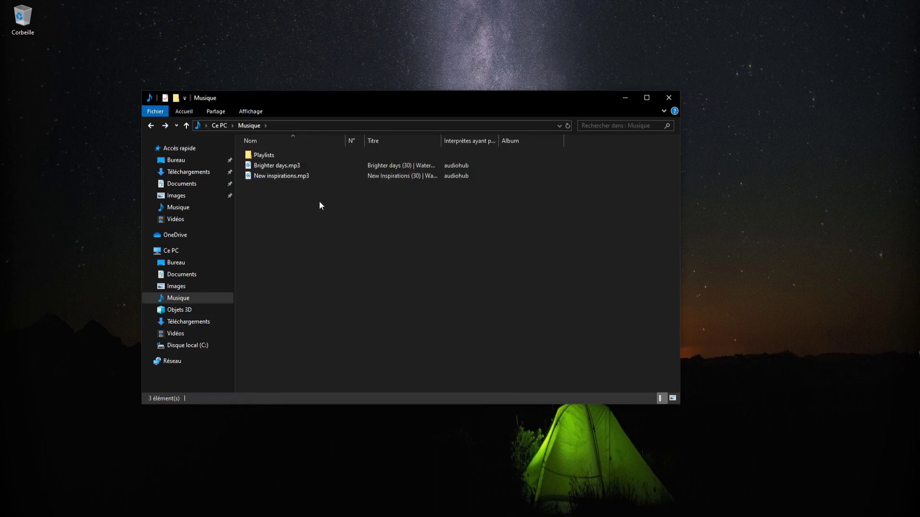
double_click(267, 158)
key("alt+Left")
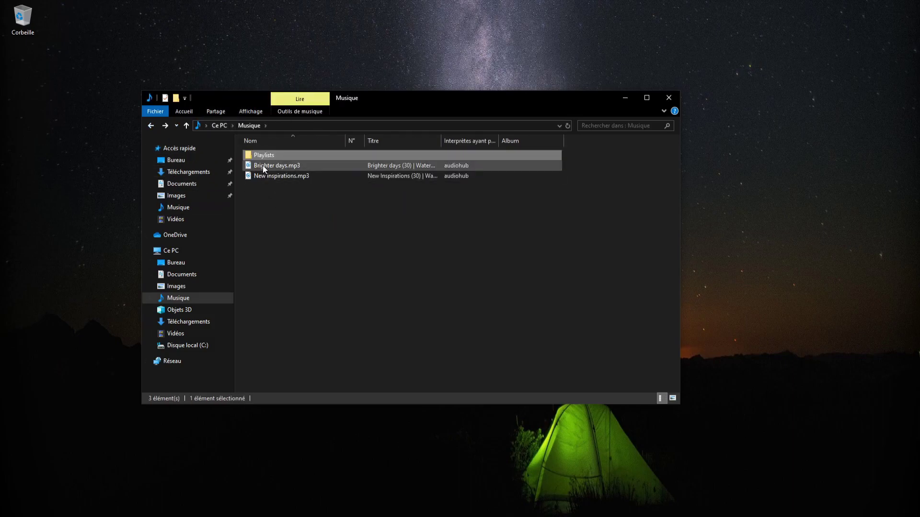
Move New inspirations.mp3 to the desktop, look inside the Playlists folder, and move the file back into the Musique folder.
left_click(269, 177)
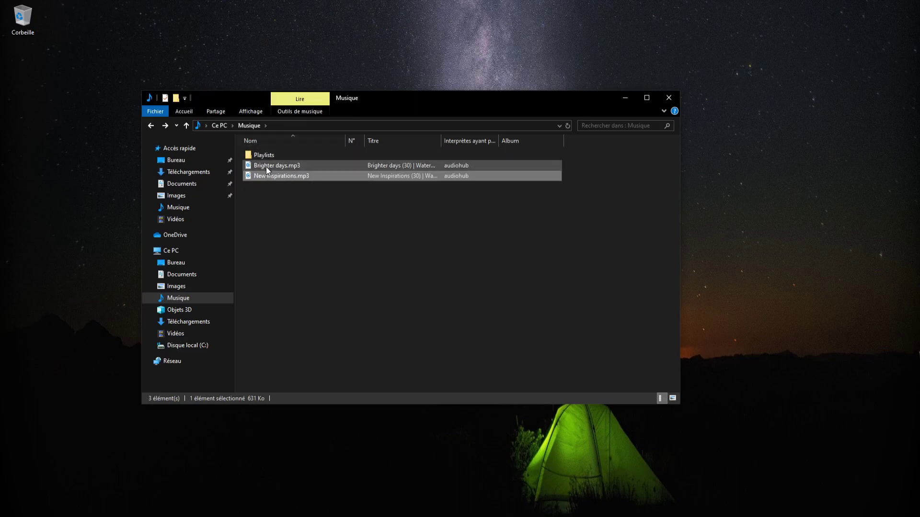
left_click_drag(276, 177, 33, 124)
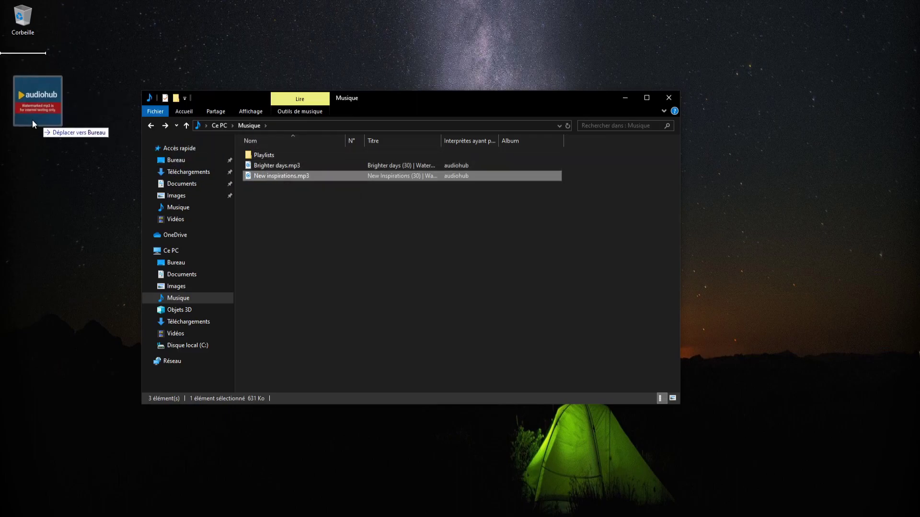
double_click(277, 155)
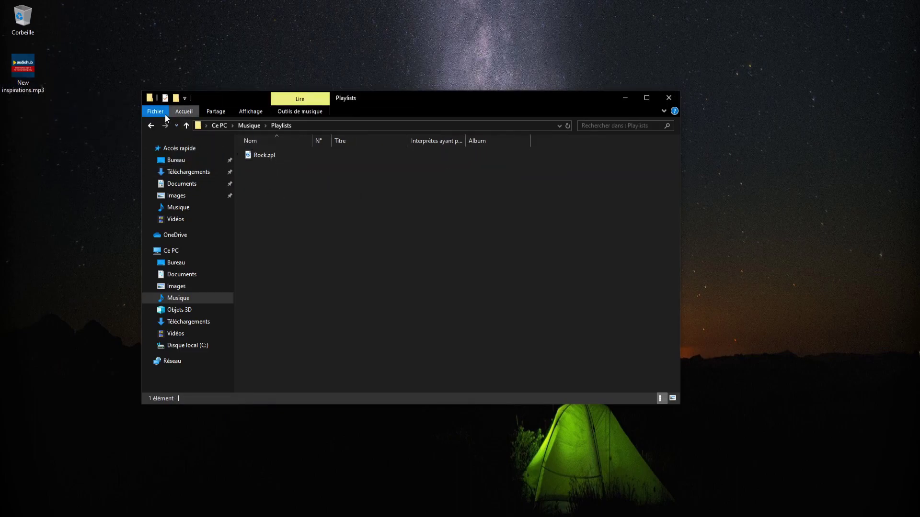
left_click(149, 126)
left_click_drag(19, 75, 397, 249)
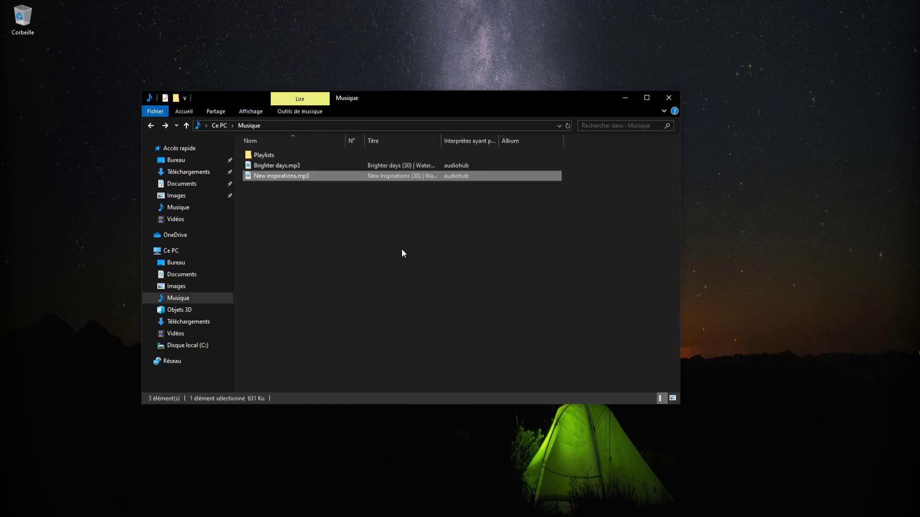
left_click(417, 248)
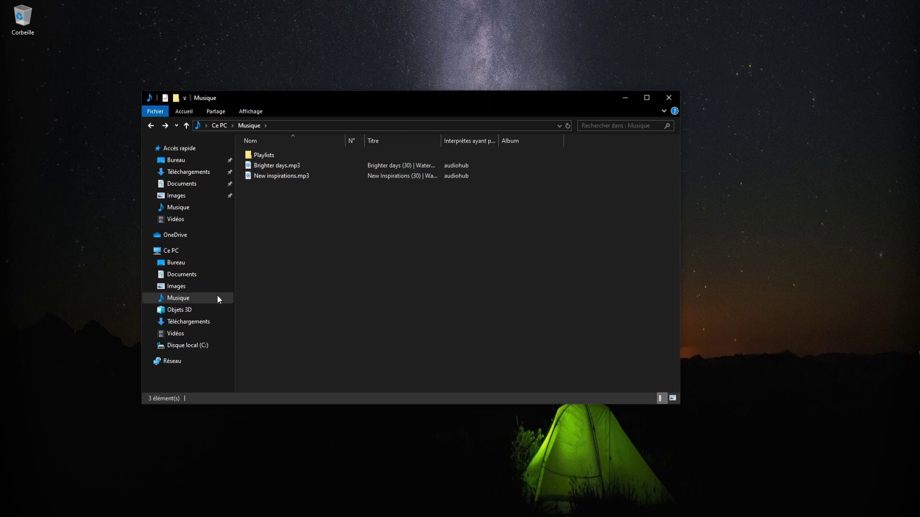
Open the Vidéos folder, play Sintel.mkv in the default video player, and reposition the player window on the desktop.
left_click(197, 335)
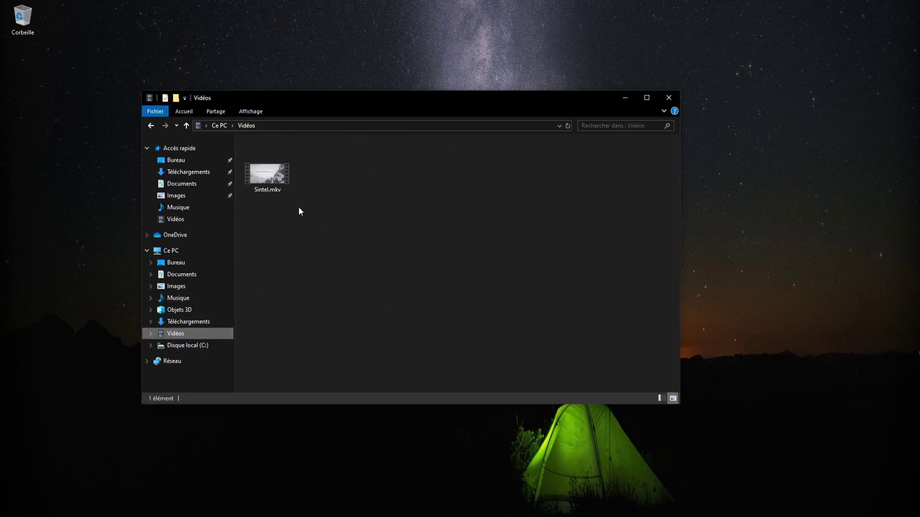
left_click_drag(389, 99, 410, 76)
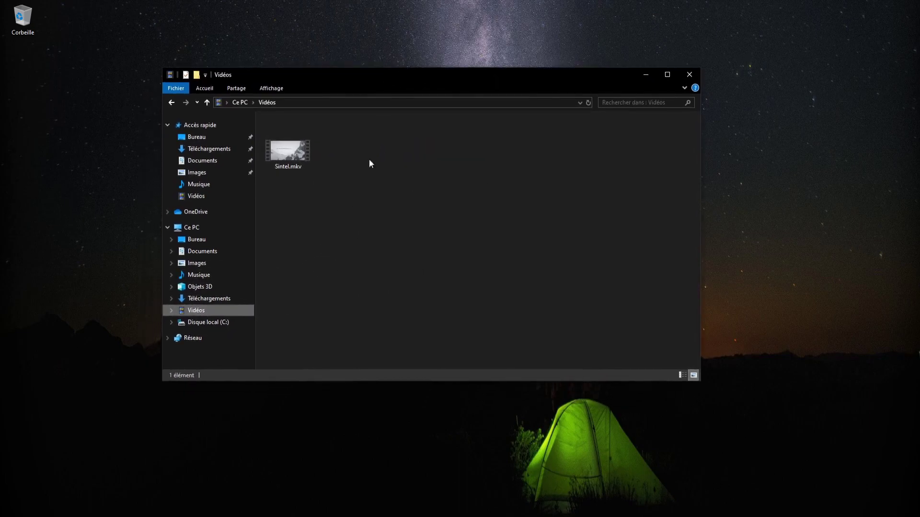
double_click(289, 154)
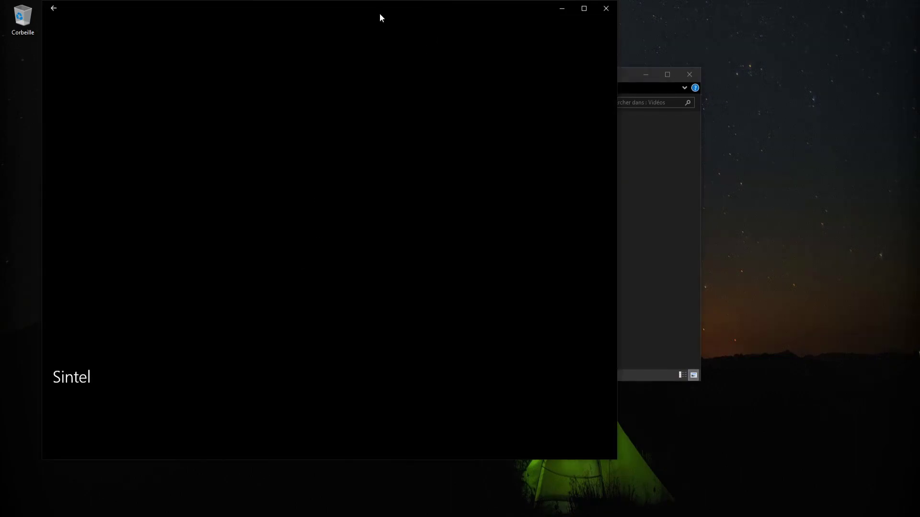
left_click_drag(379, 15, 463, 32)
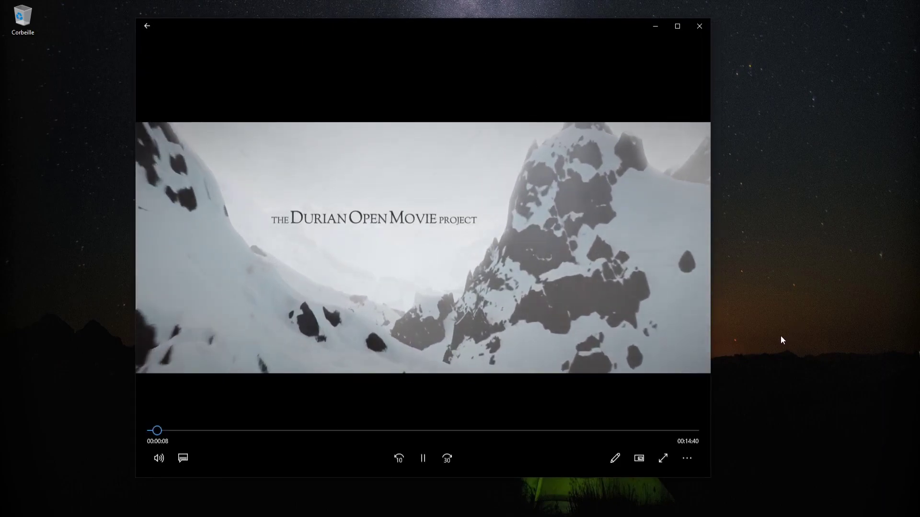
Show Sintel in full screen, return to the maximized window, and go back to full screen.
double_click(616, 251)
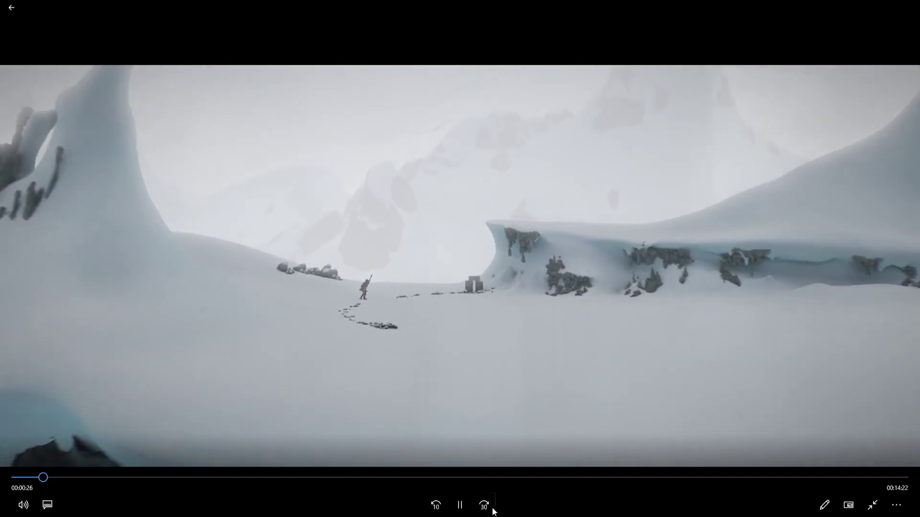
double_click(493, 341)
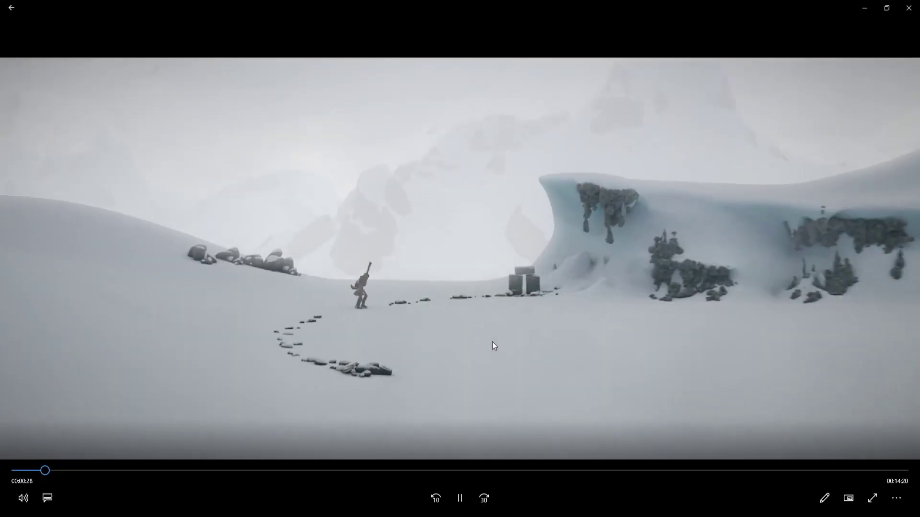
double_click(479, 292)
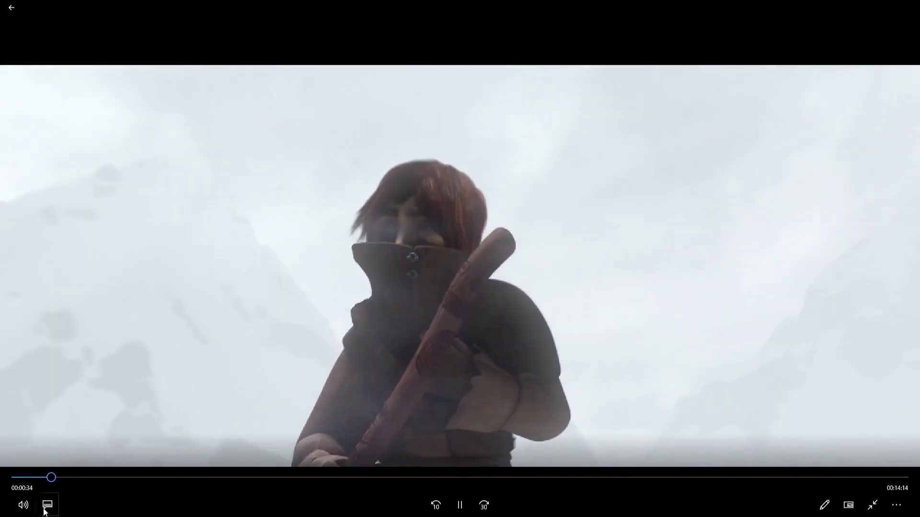
Check the volume control, leave full screen, and restore the player to a smaller window on the desktop.
left_click(22, 504)
left_click(68, 471)
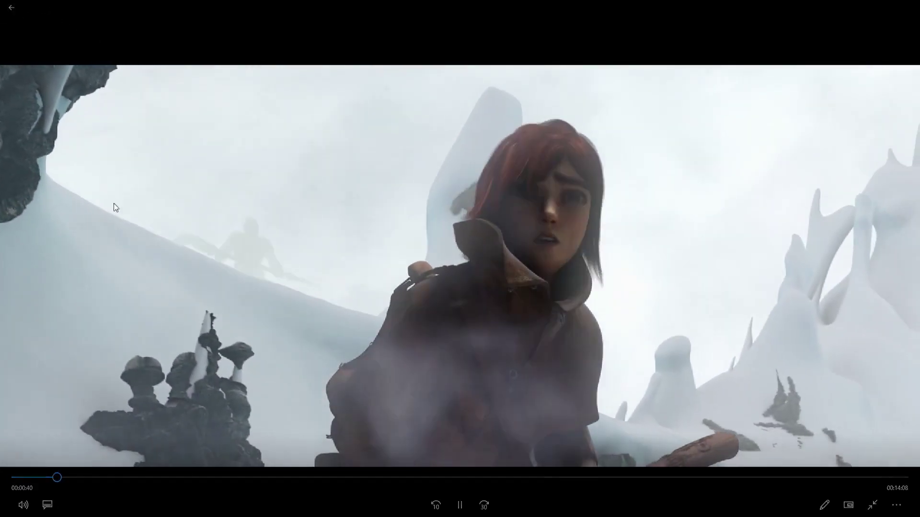
double_click(330, 290)
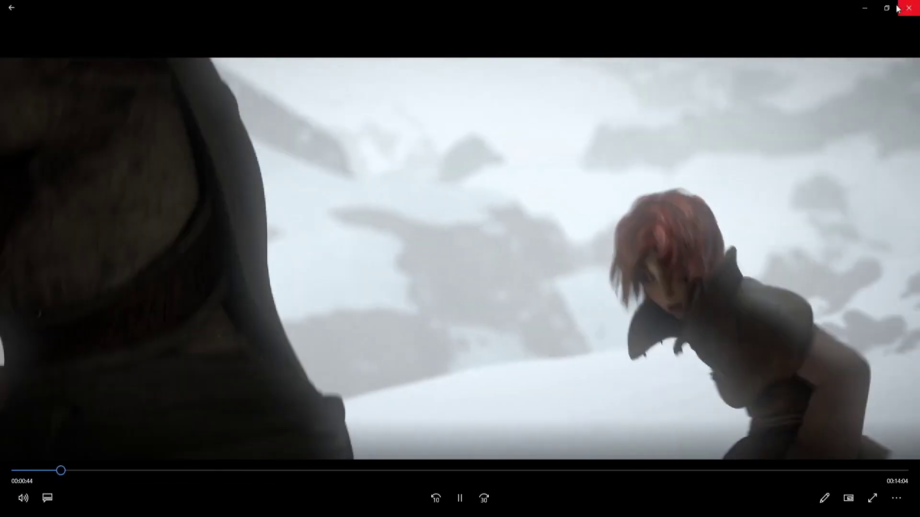
left_click(887, 8)
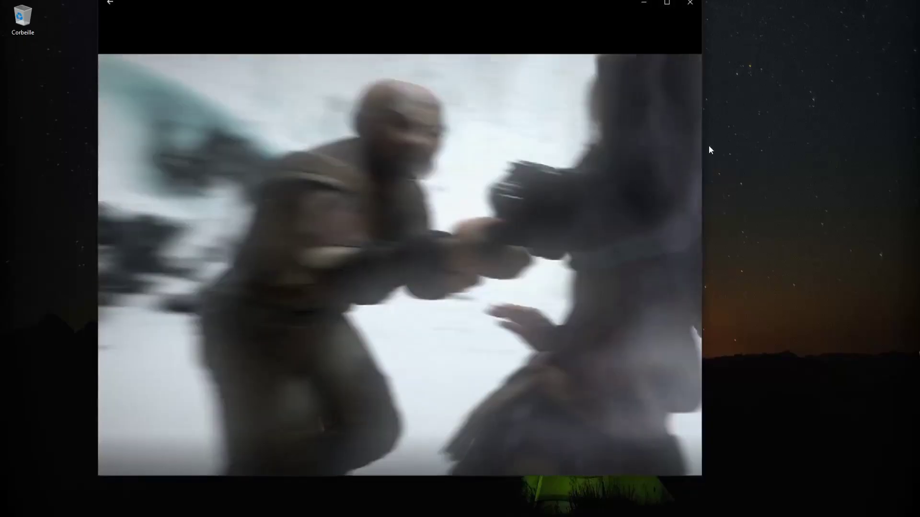
left_click_drag(496, 22, 504, 20)
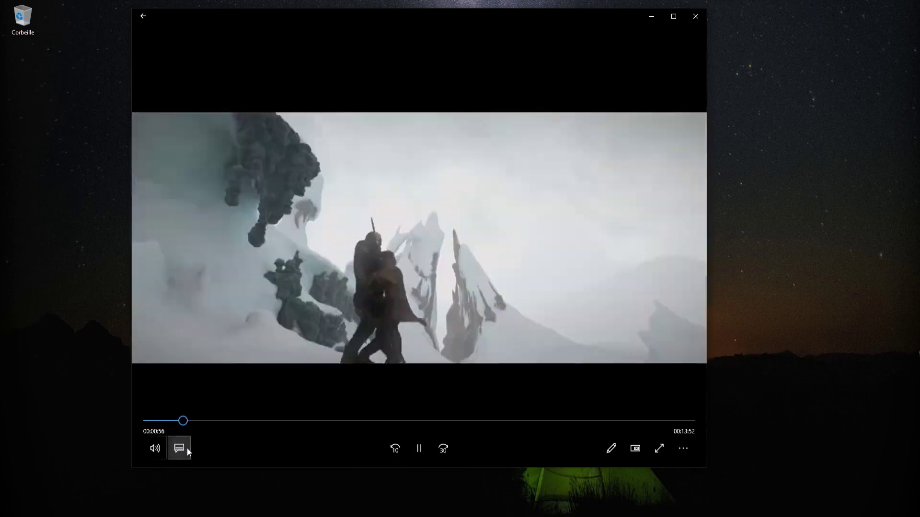
Examine the available subtitle languages and audio tracks, and switch the video to full screen and back.
left_click(184, 448)
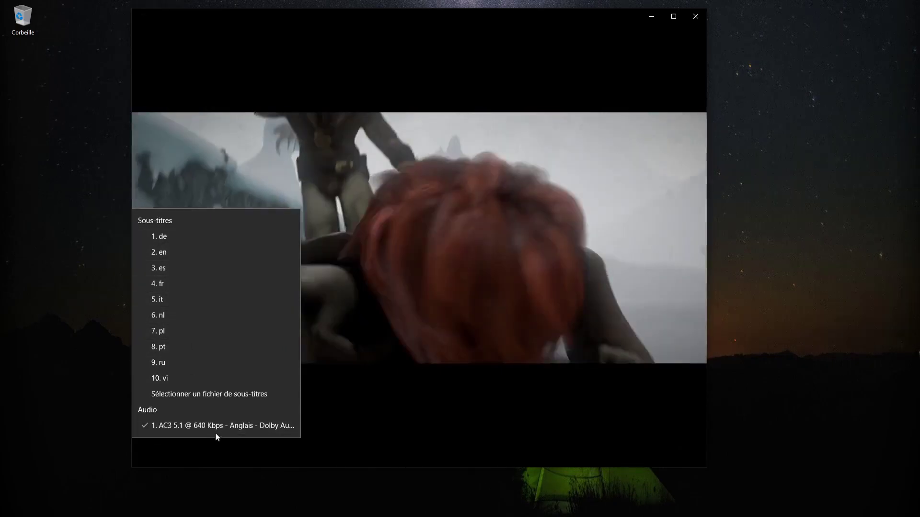
left_click(457, 257)
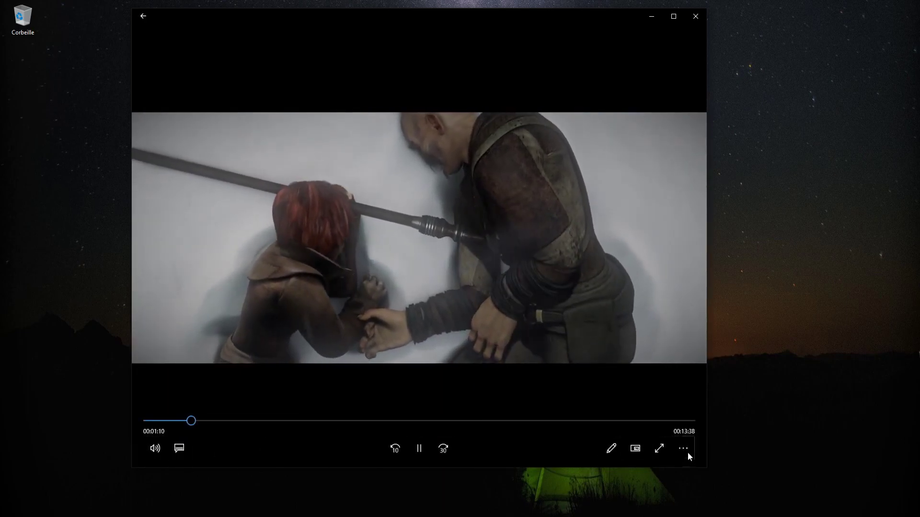
left_click(659, 449)
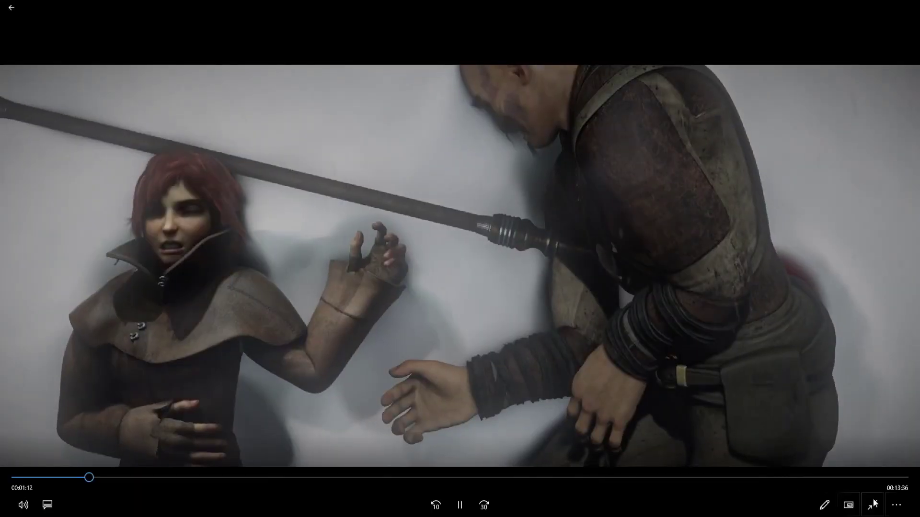
left_click(871, 503)
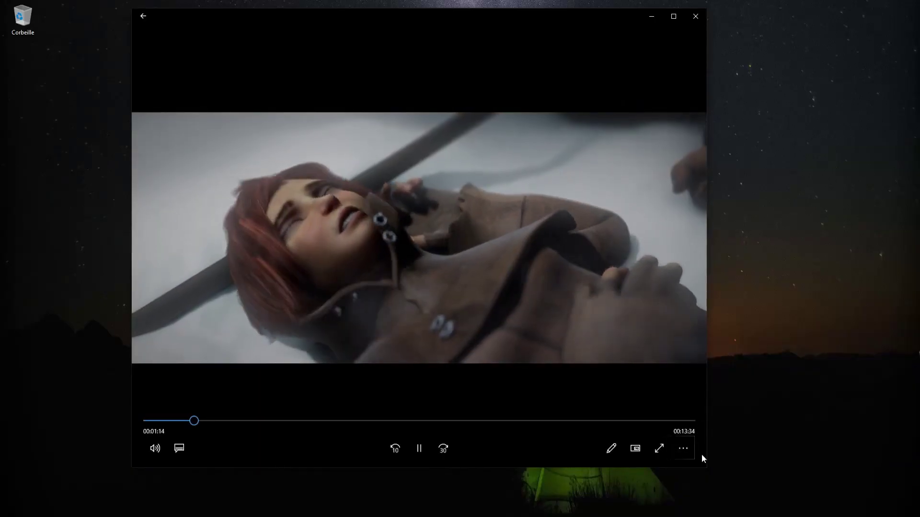
Look through the extra playback options, try casting the video with Diffuser sur l'appareil, and cancel the connection.
left_click(686, 452)
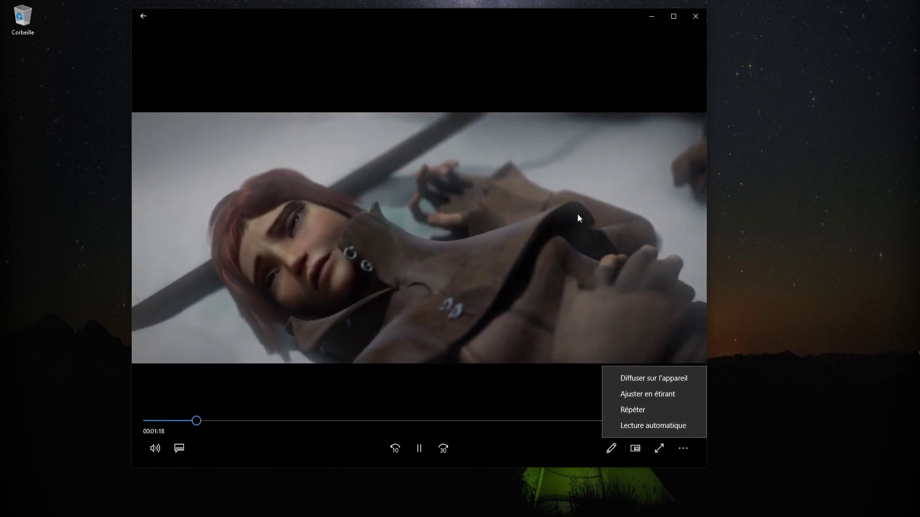
left_click(648, 379)
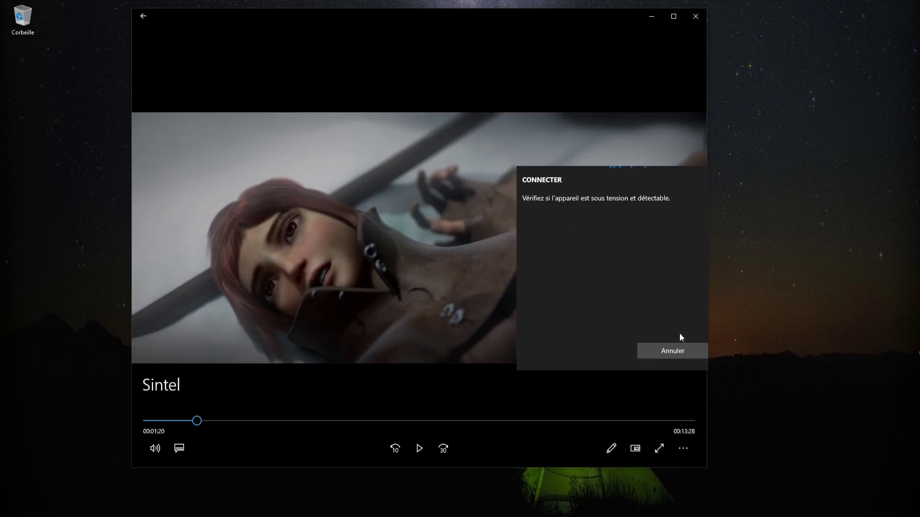
left_click(682, 353)
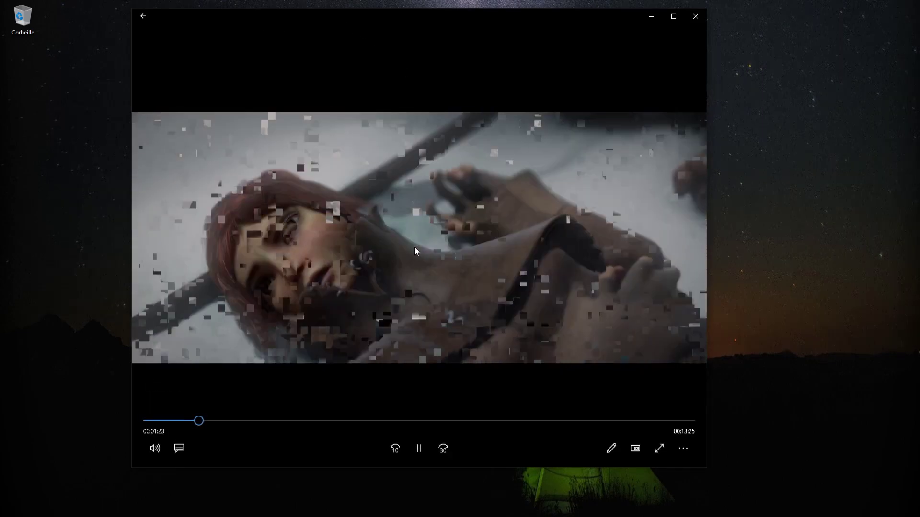
Jump through Sintel to about 7:32, 11:39 and 5:03 while playing, and pause the video.
left_click(417, 441)
left_click(424, 421)
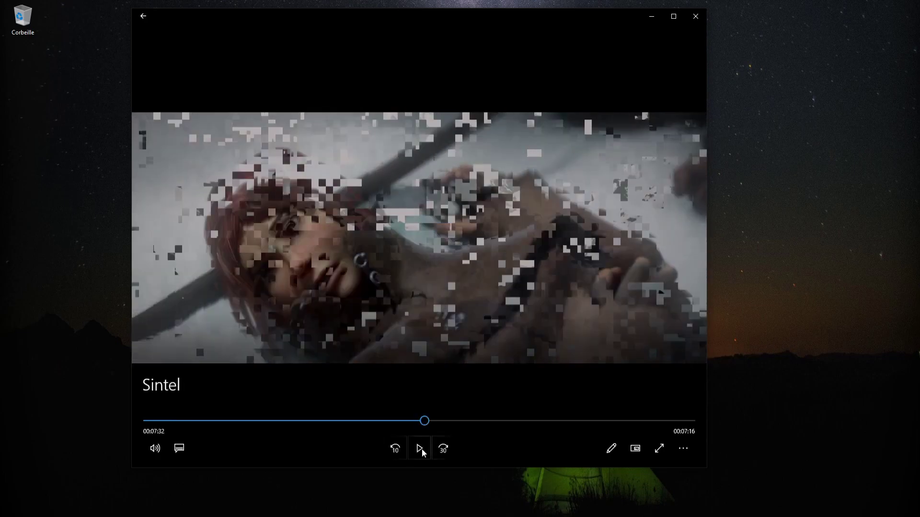
left_click(421, 449)
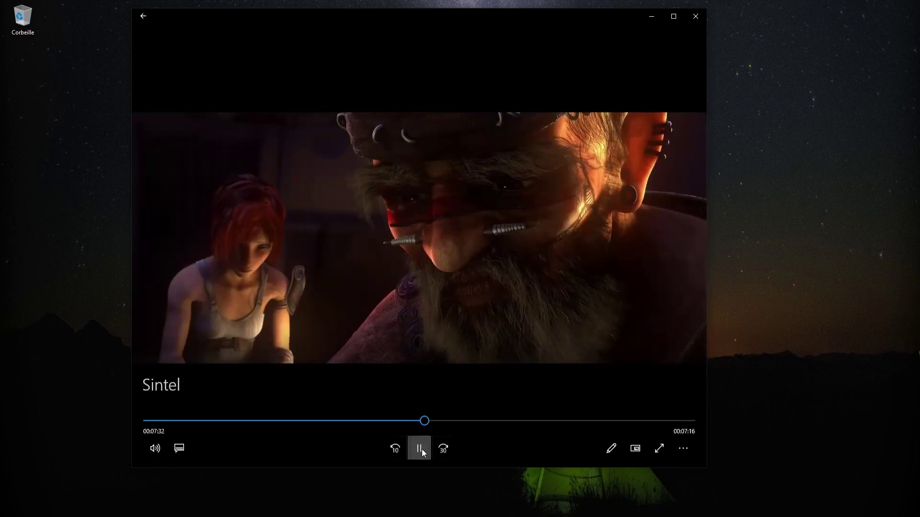
left_click(540, 421)
left_click(576, 422)
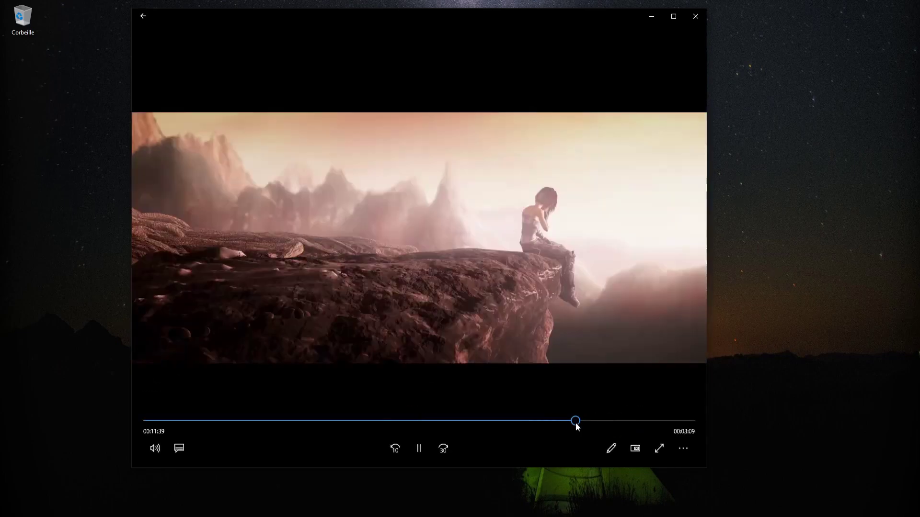
left_click(333, 421)
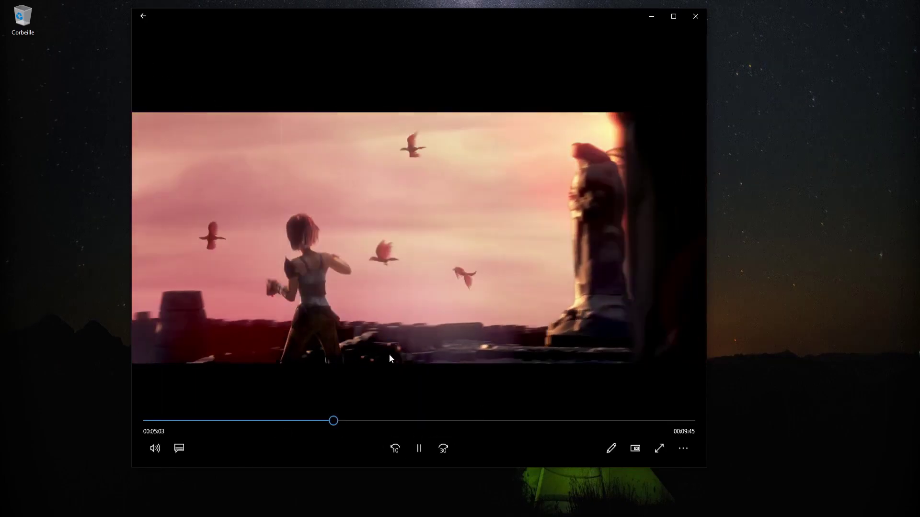
mouse_move(396, 18)
left_mouse_down()
mouse_move(487, 33)
mouse_move(415, 83)
mouse_move(312, 35)
mouse_move(405, 19)
mouse_move(395, 19)
left_mouse_up()
left_click(418, 450)
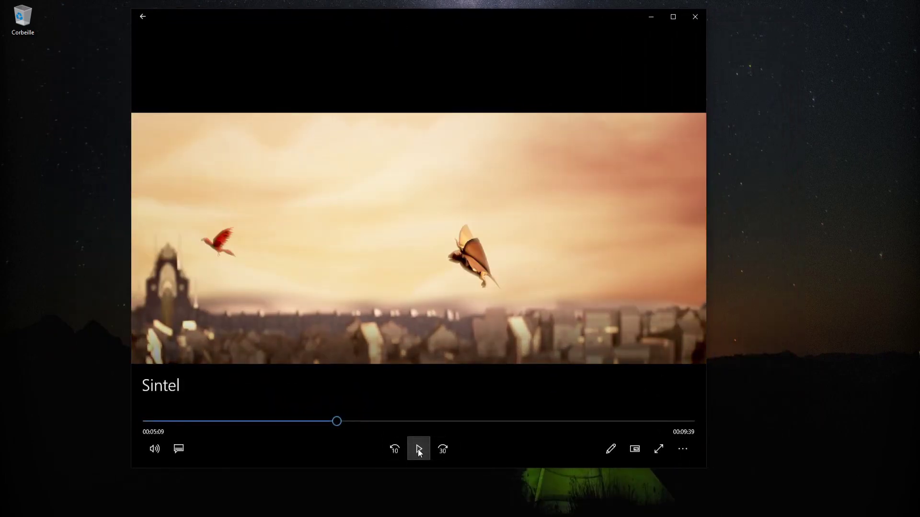
Switch the paused player between full-screen, maximized and windowed views, reposition it on the desktop, and close it.
mouse_move(425, 30)
left_mouse_down()
mouse_move(454, 27)
mouse_move(425, 38)
mouse_move(432, 35)
left_mouse_up()
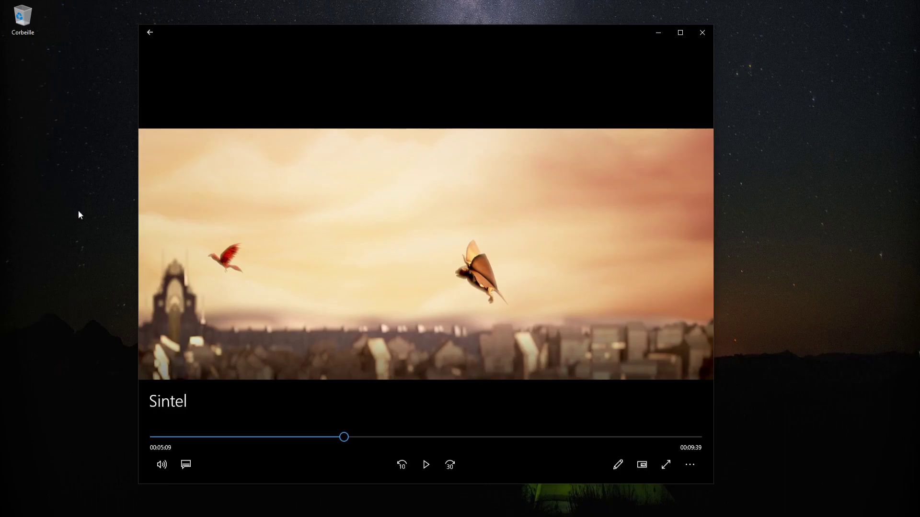
mouse_move(362, 36)
left_mouse_down()
mouse_move(441, 25)
mouse_move(487, 39)
mouse_move(323, 30)
mouse_move(365, 30)
mouse_move(354, 26)
mouse_move(360, 35)
left_mouse_up()
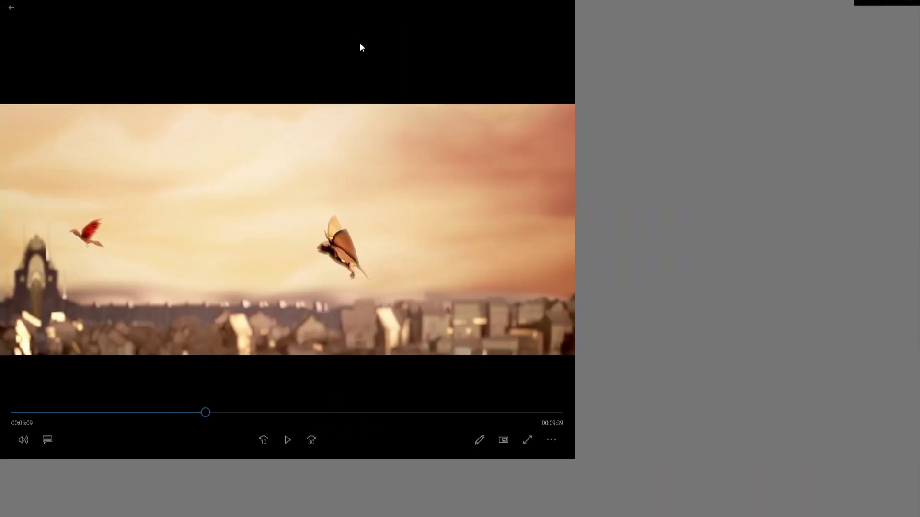
double_click(360, 43)
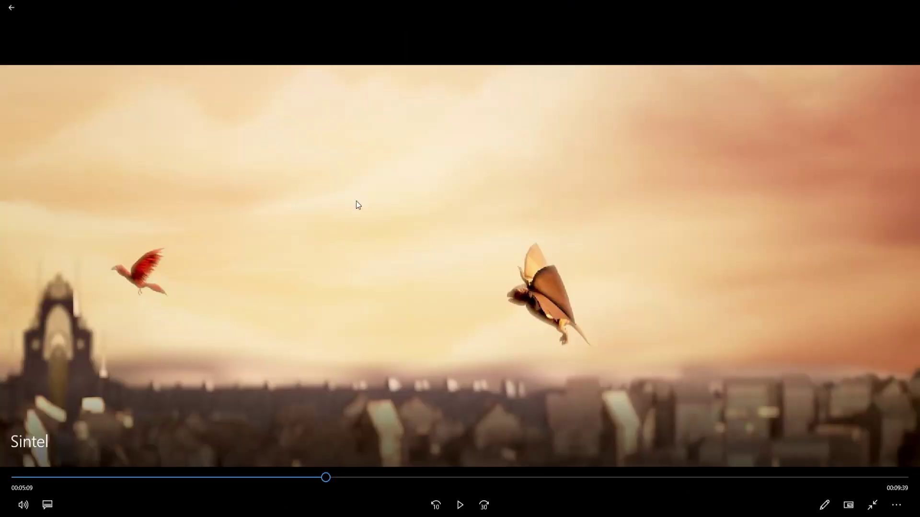
double_click(344, 9)
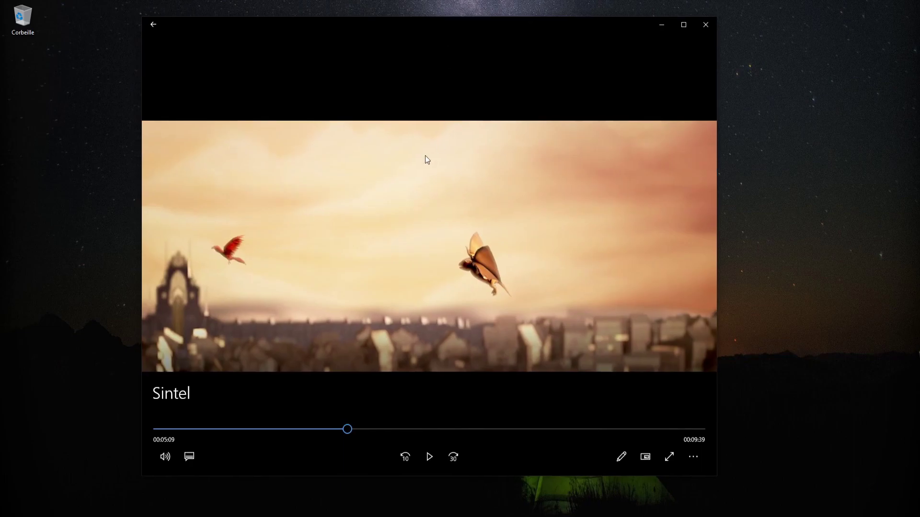
double_click(459, 24)
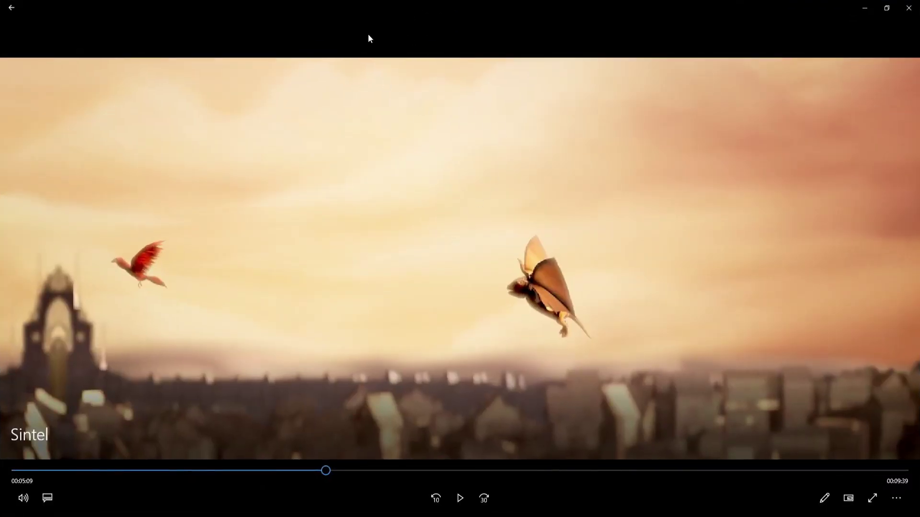
double_click(369, 9)
left_click_drag(389, 32, 404, 27)
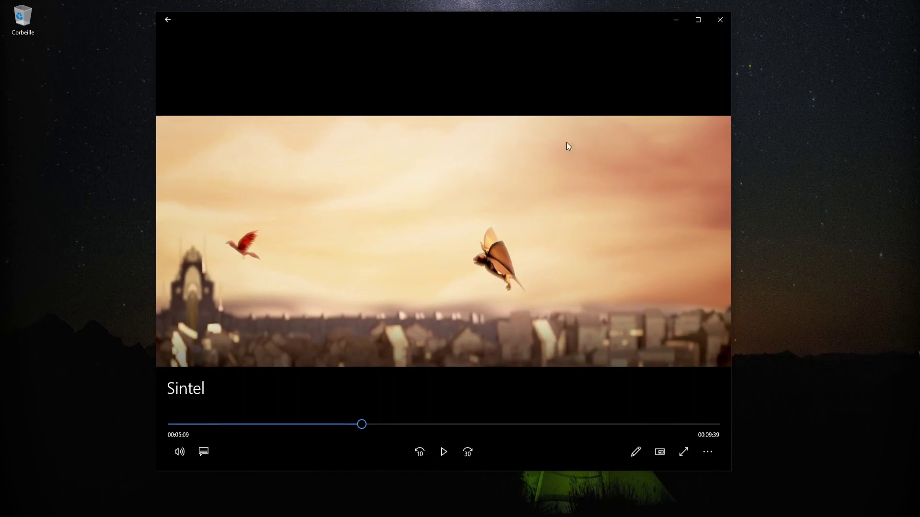
left_click_drag(692, 37, 624, 46)
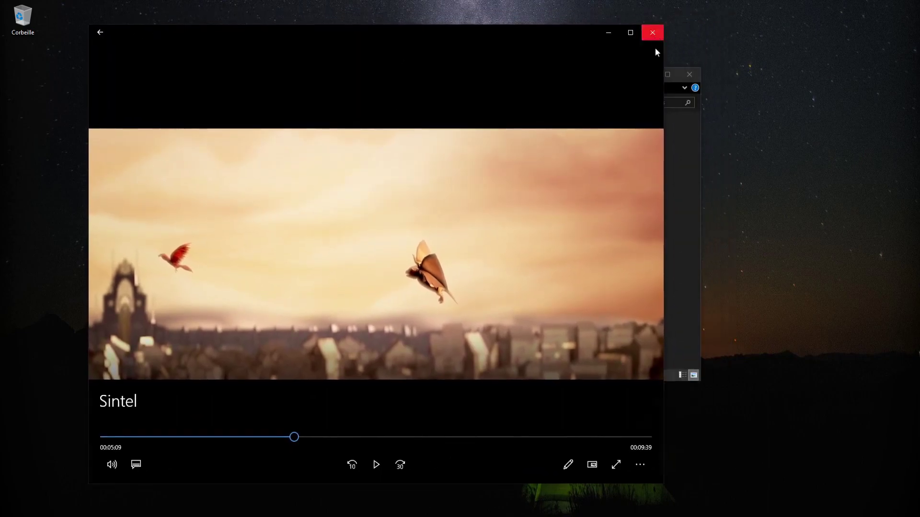
left_click(652, 28)
Reposition the Vidéos folder window on the desktop and close it.
left_click(588, 221)
mouse_move(297, 74)
left_mouse_down()
mouse_move(264, 95)
mouse_move(295, 75)
left_mouse_up()
left_click(287, 124)
left_click(407, 211)
left_click_drag(398, 75, 409, 92)
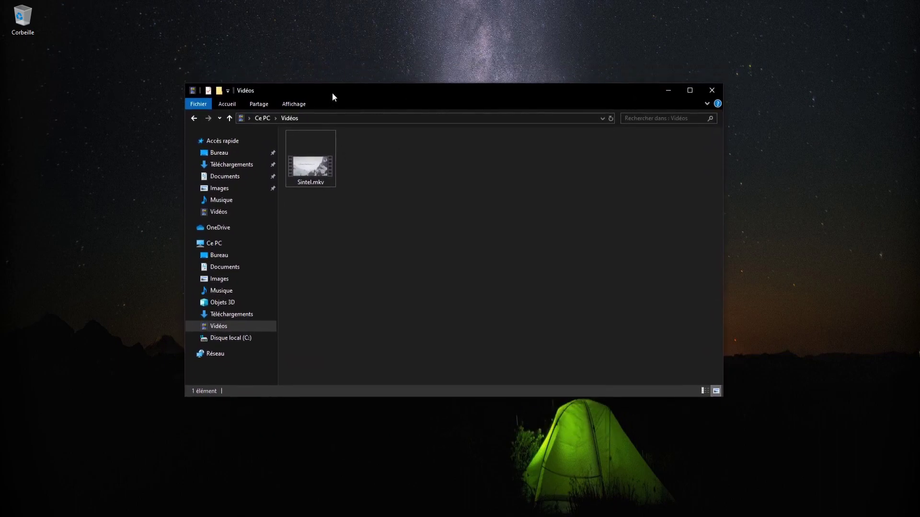
mouse_move(334, 93)
left_mouse_down()
mouse_move(347, 122)
mouse_move(326, 95)
mouse_move(327, 106)
left_mouse_up()
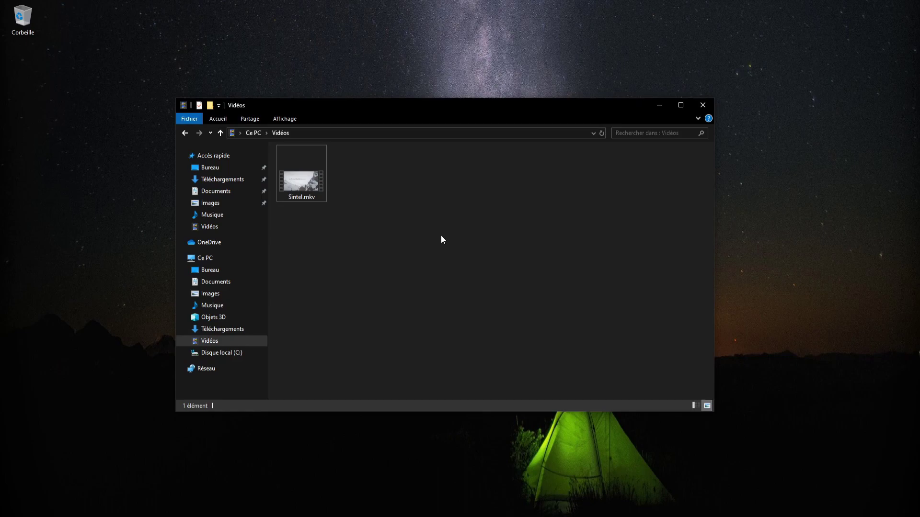
left_click_drag(519, 111, 490, 105)
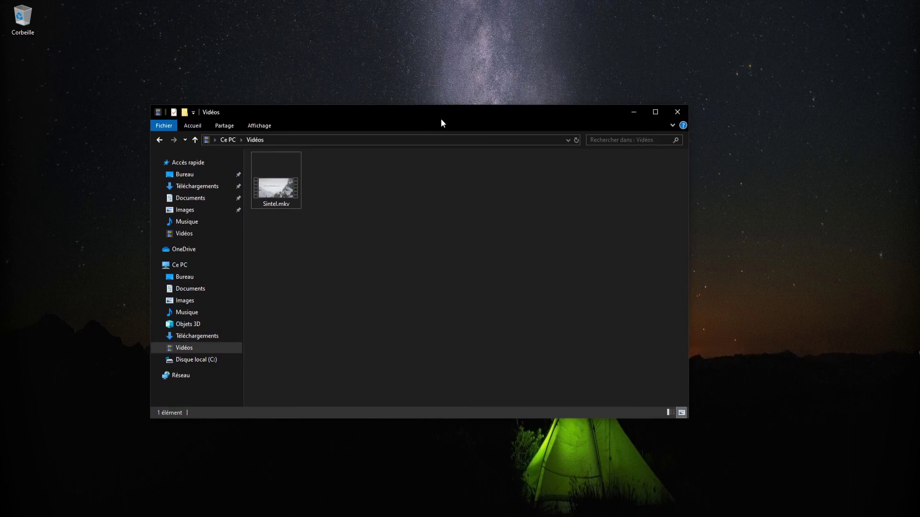
mouse_move(429, 113)
left_mouse_down()
mouse_move(433, 98)
mouse_move(429, 114)
left_mouse_up()
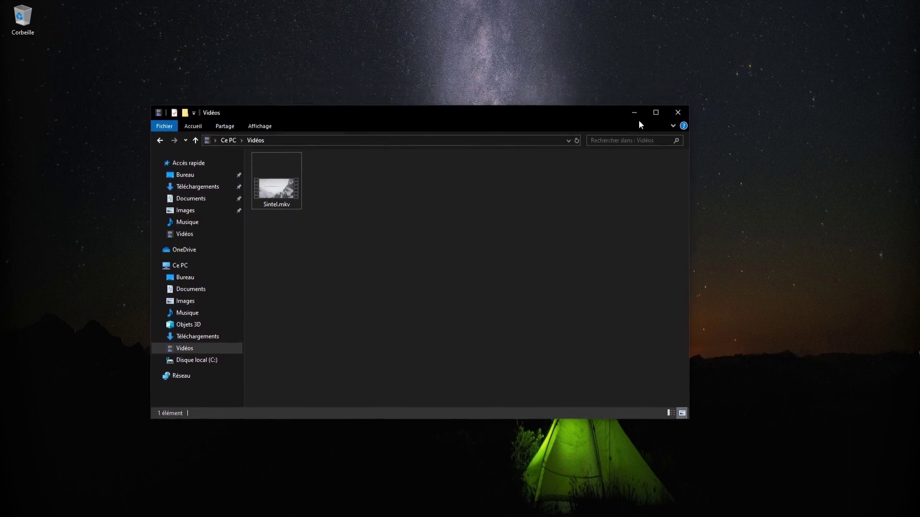
left_click(678, 114)
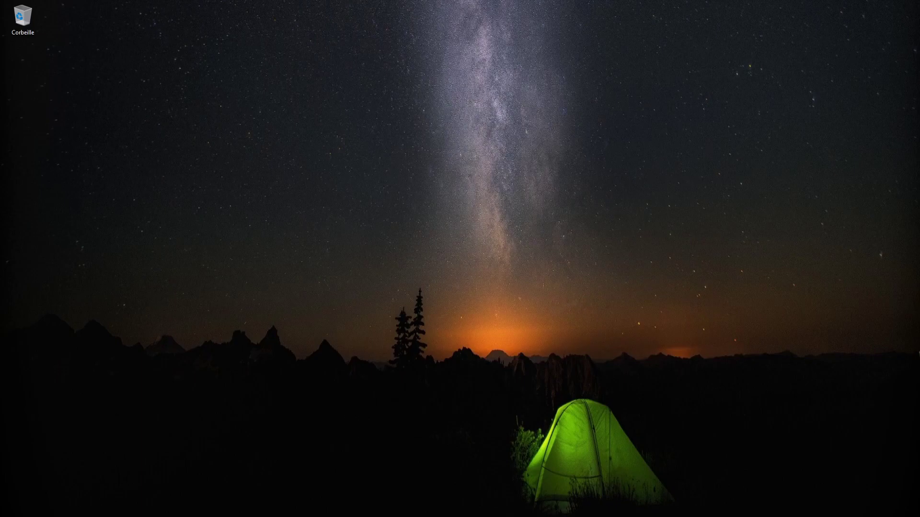